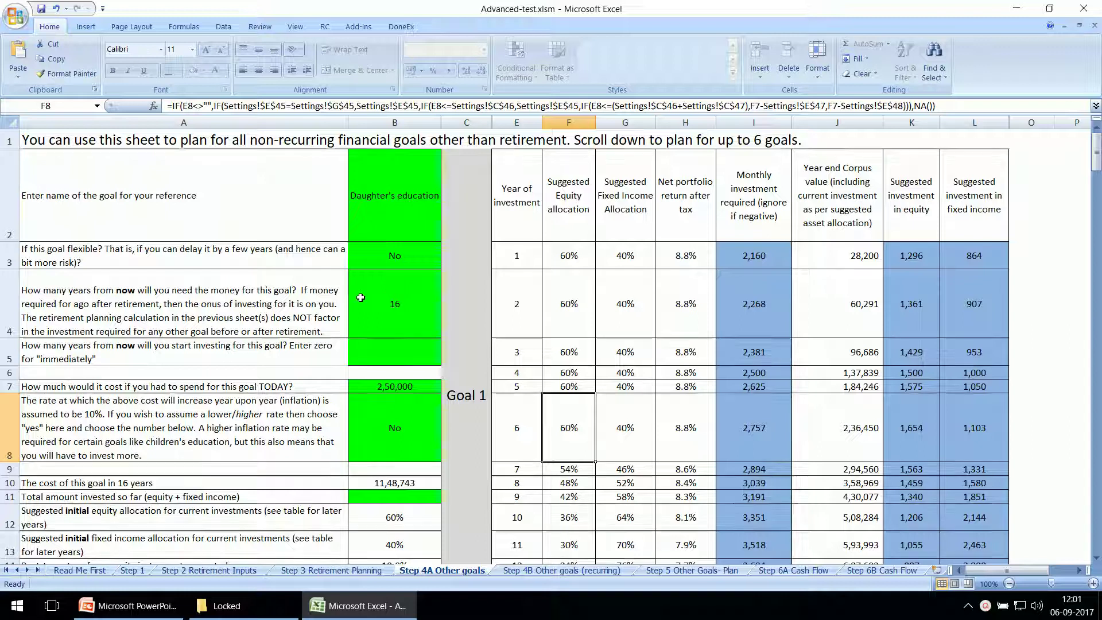
- Check the Daughter's education goal details, then set Goal 1's present cost to 25,00,000
left_click(385, 217)
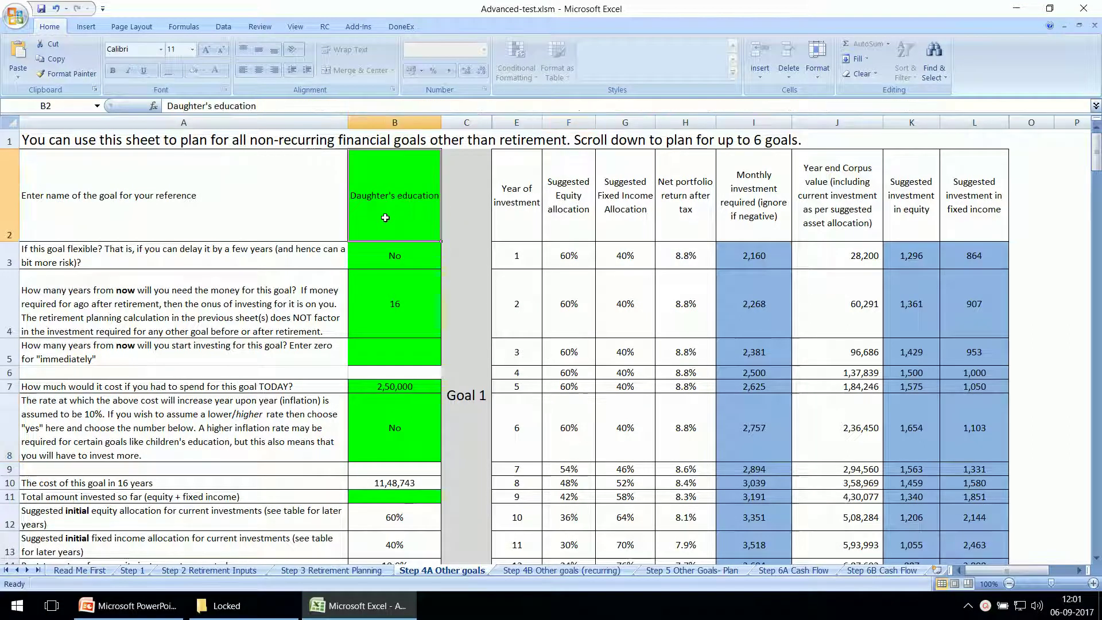
left_click(389, 264)
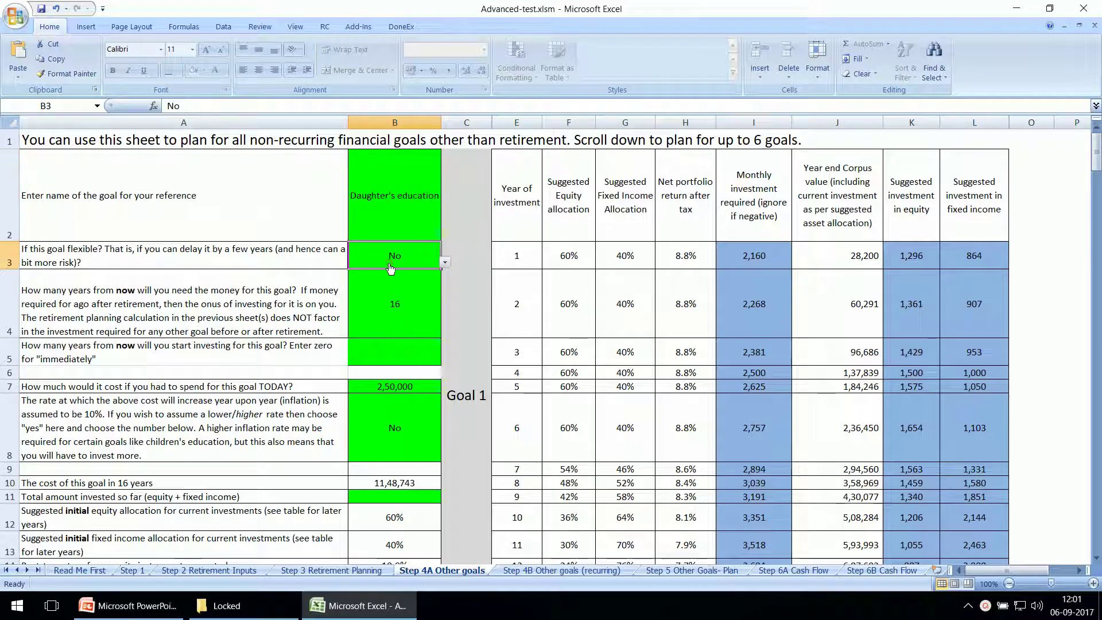
left_click(418, 357)
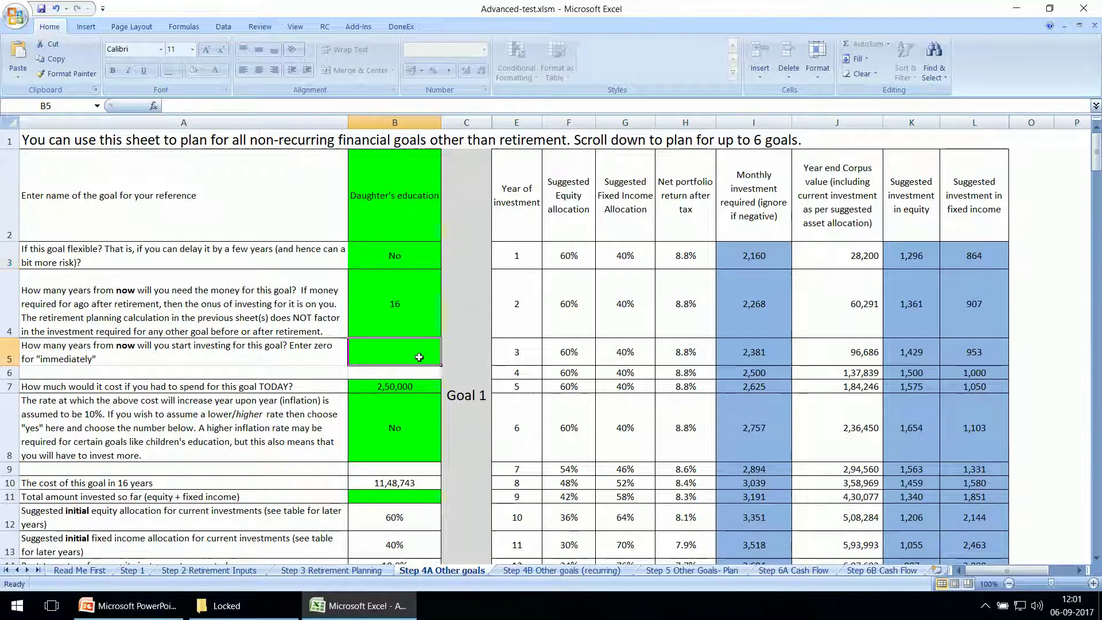
left_click(423, 388)
type("250")
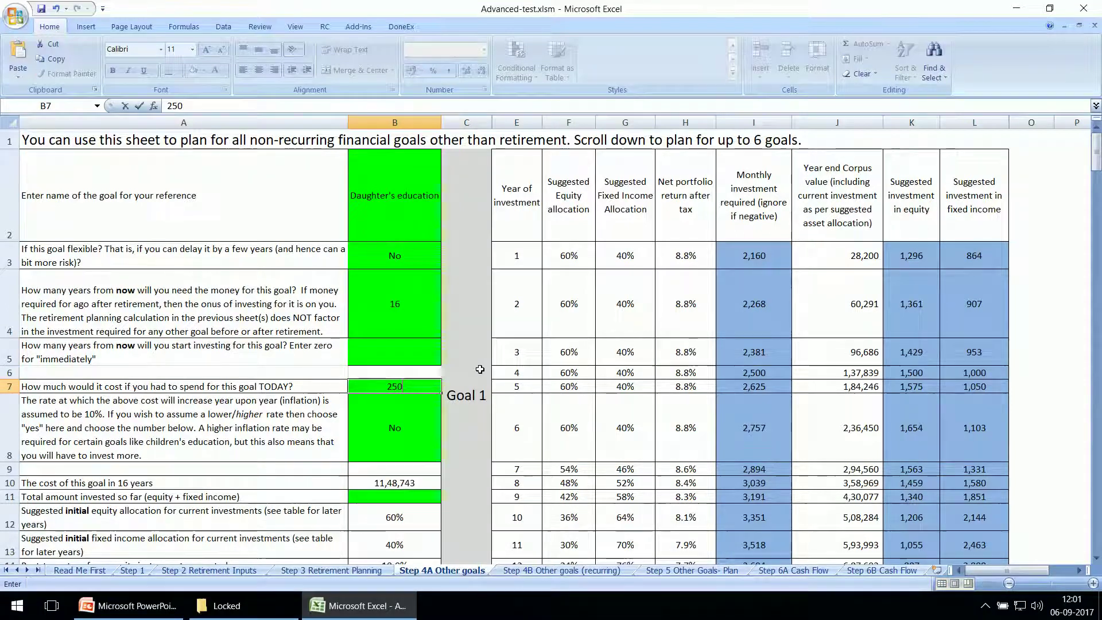
type("00000")
key("Return")
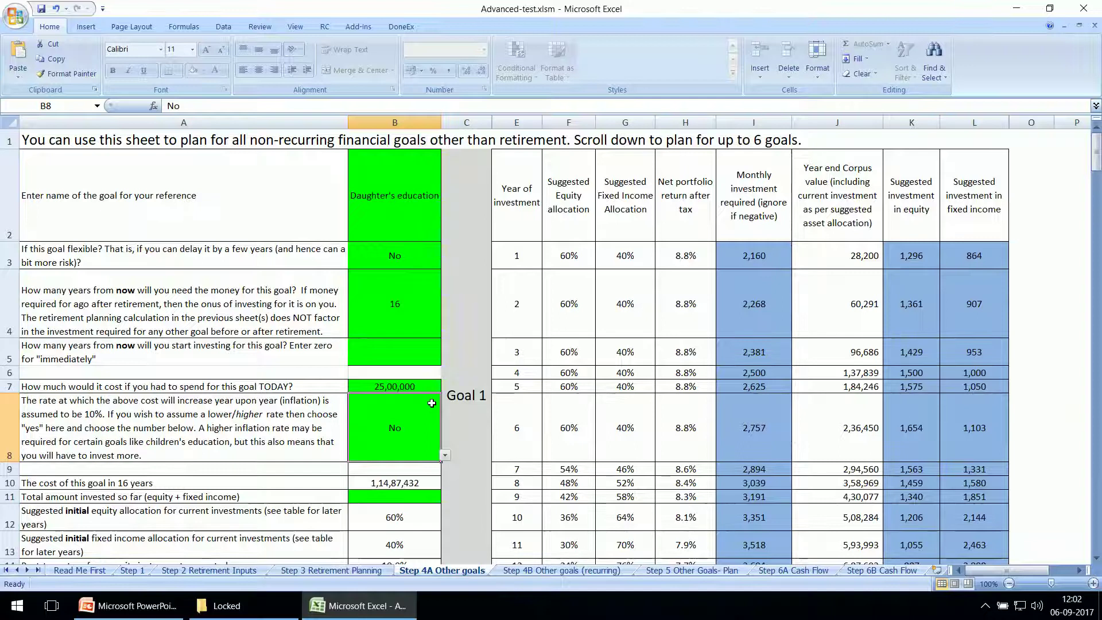
- Switch Goal 1's custom inflation to Yes and choose 12.00% as its inflation rate
left_click(445, 455)
left_click(394, 471)
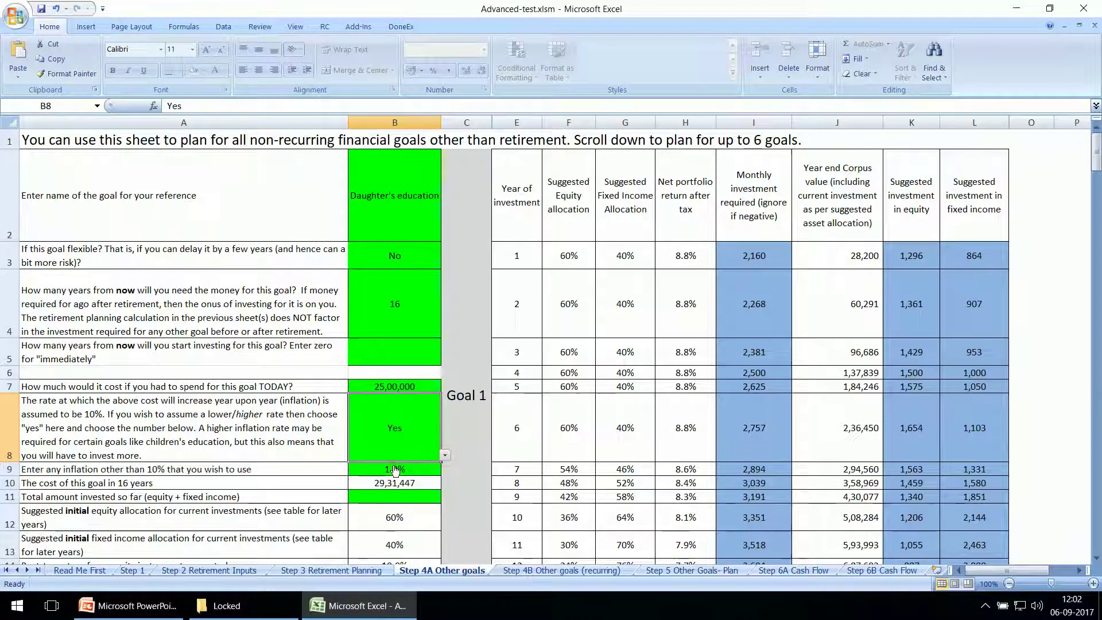
left_click(424, 469)
left_click(445, 470)
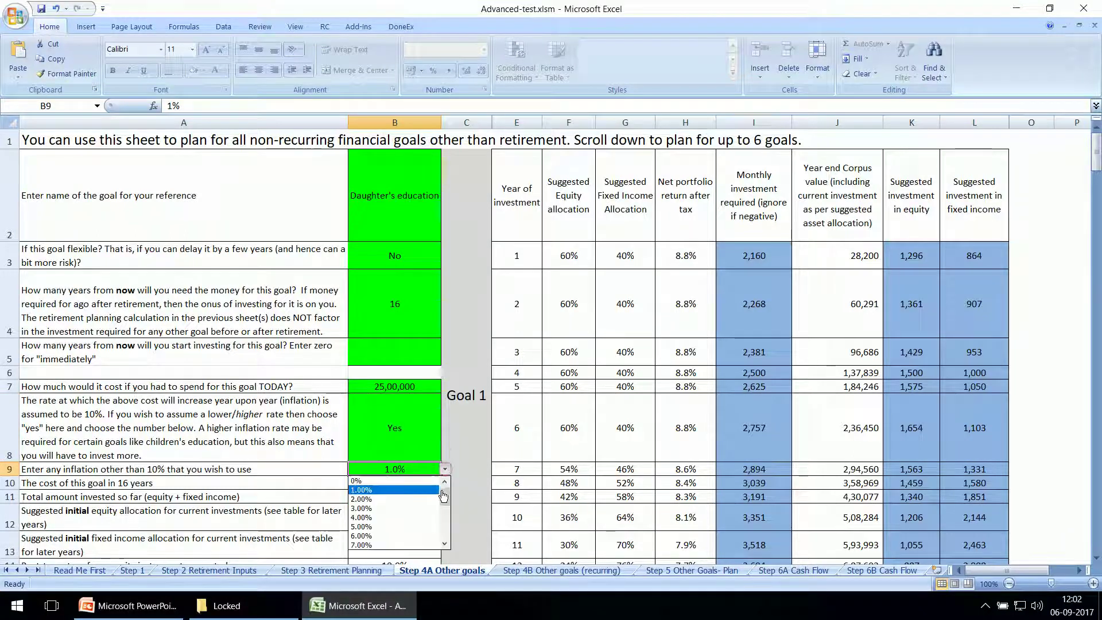
left_click_drag(447, 491, 447, 511)
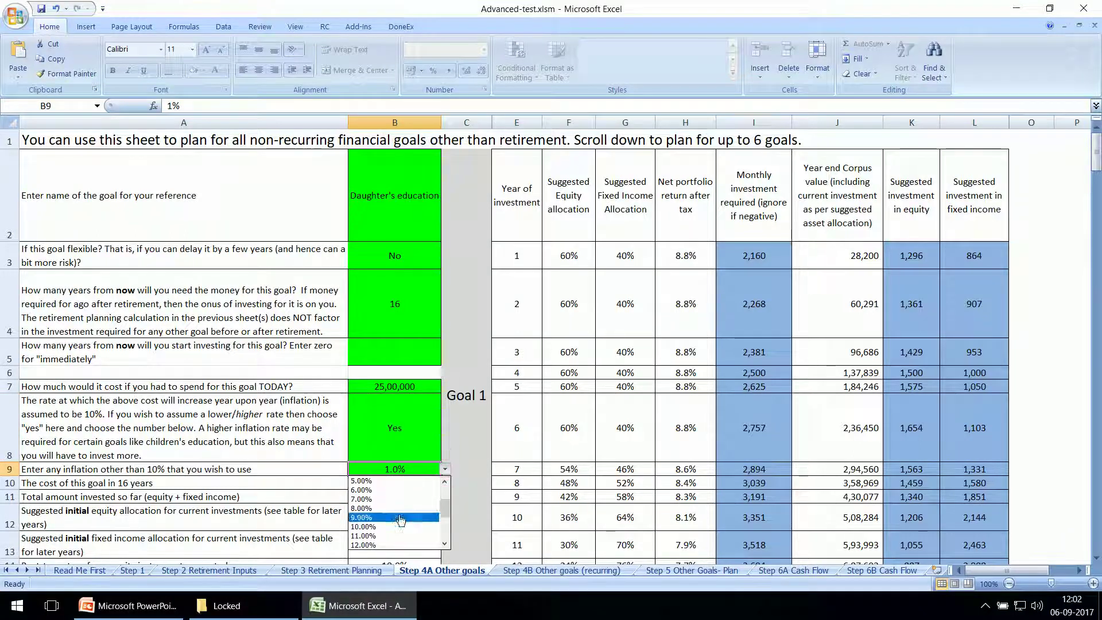
left_click(390, 545)
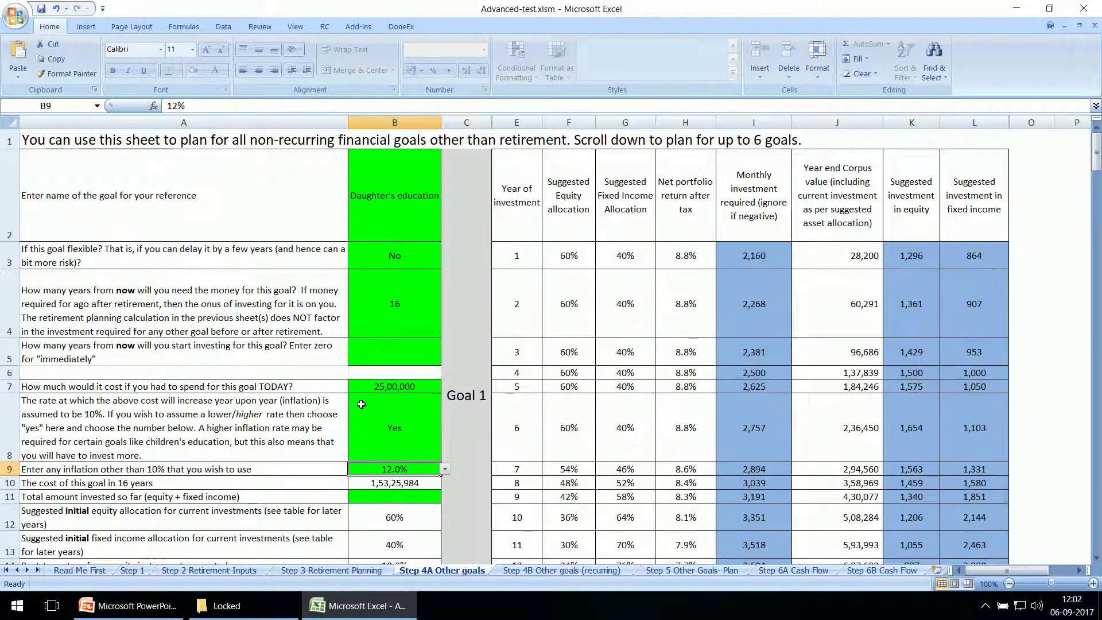
scroll(360, 404, "down", 1)
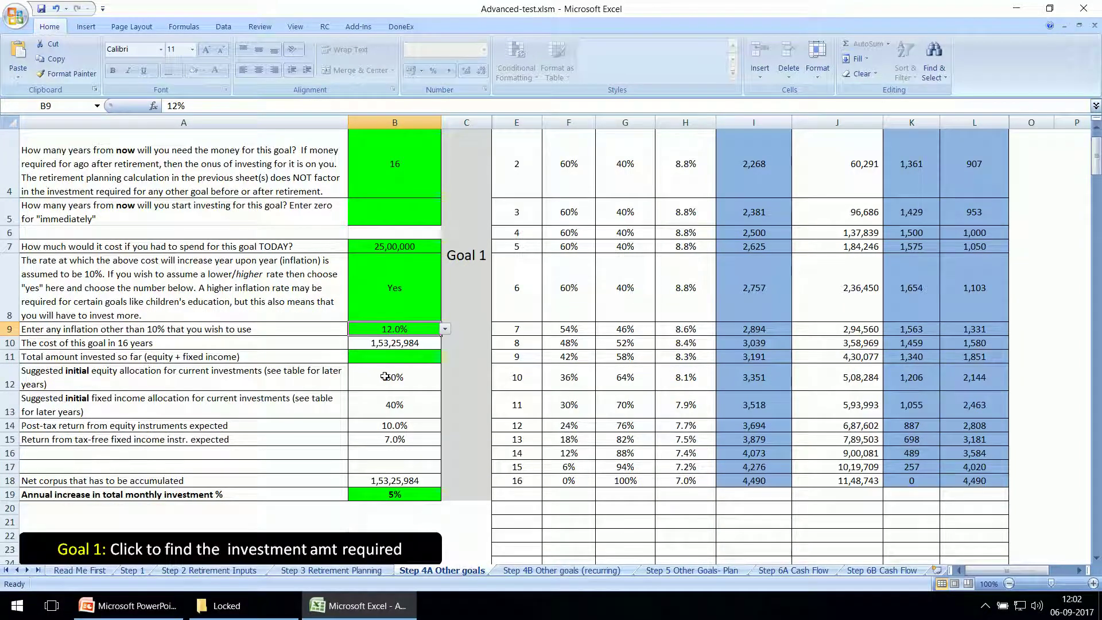
- Enter 5,00,000 as Goal 1's amount invested so far, then run its investment calculation
left_click(410, 347)
left_click(409, 356)
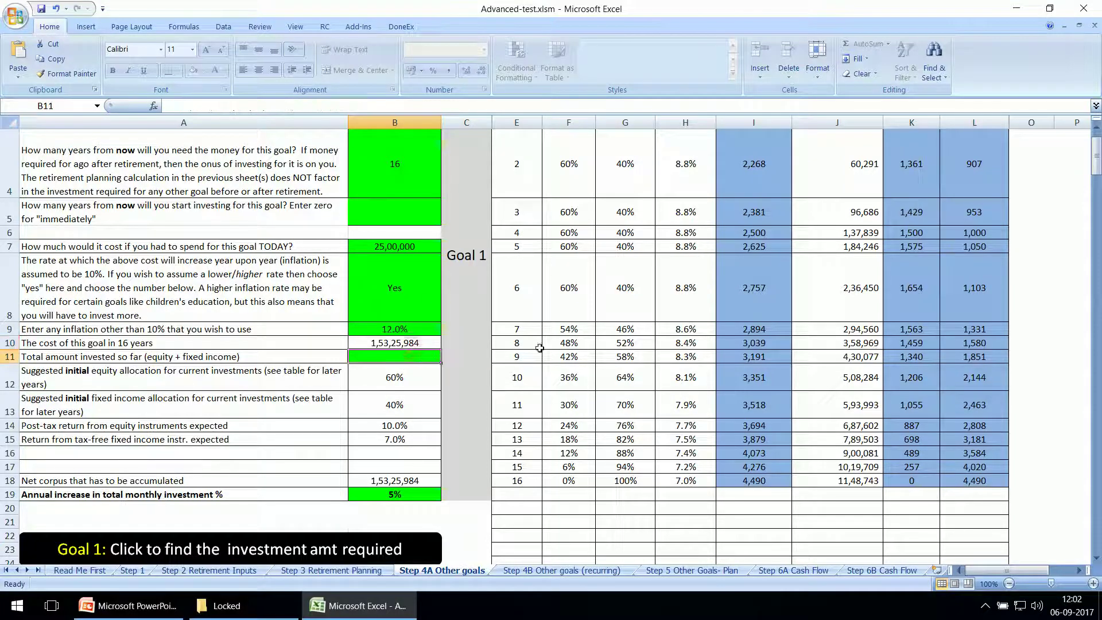
type("5")
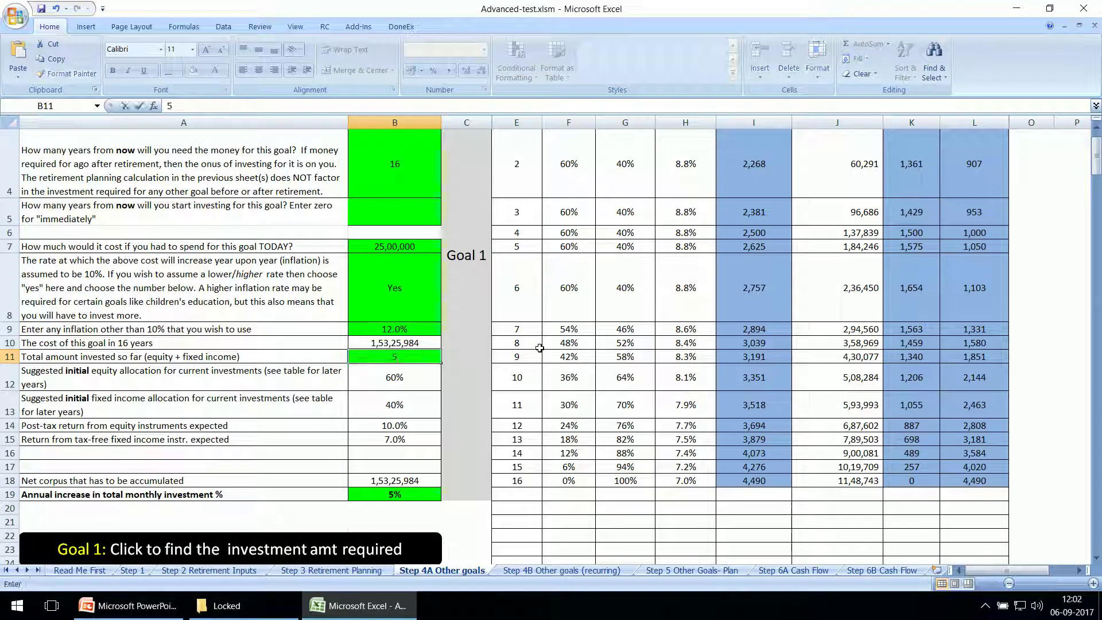
type("00000")
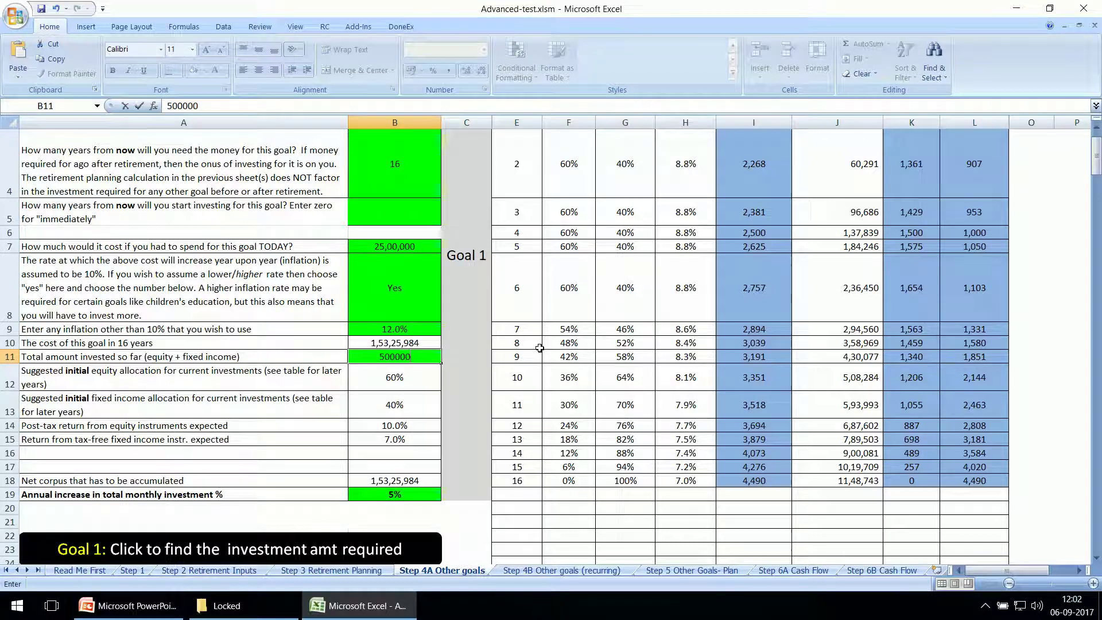
key("Return")
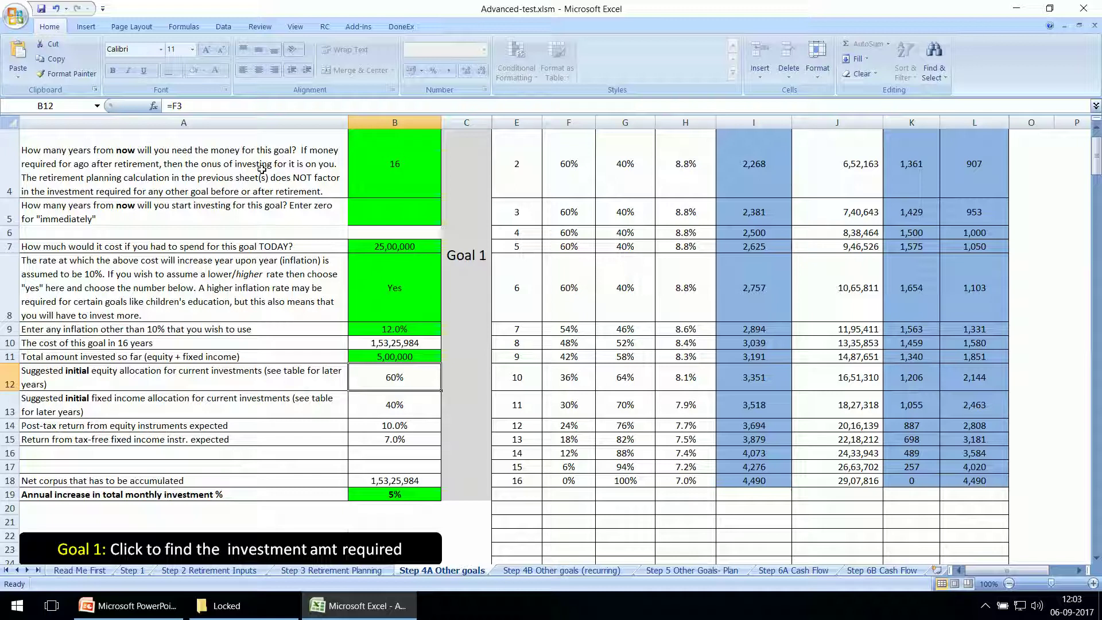
left_click(393, 548)
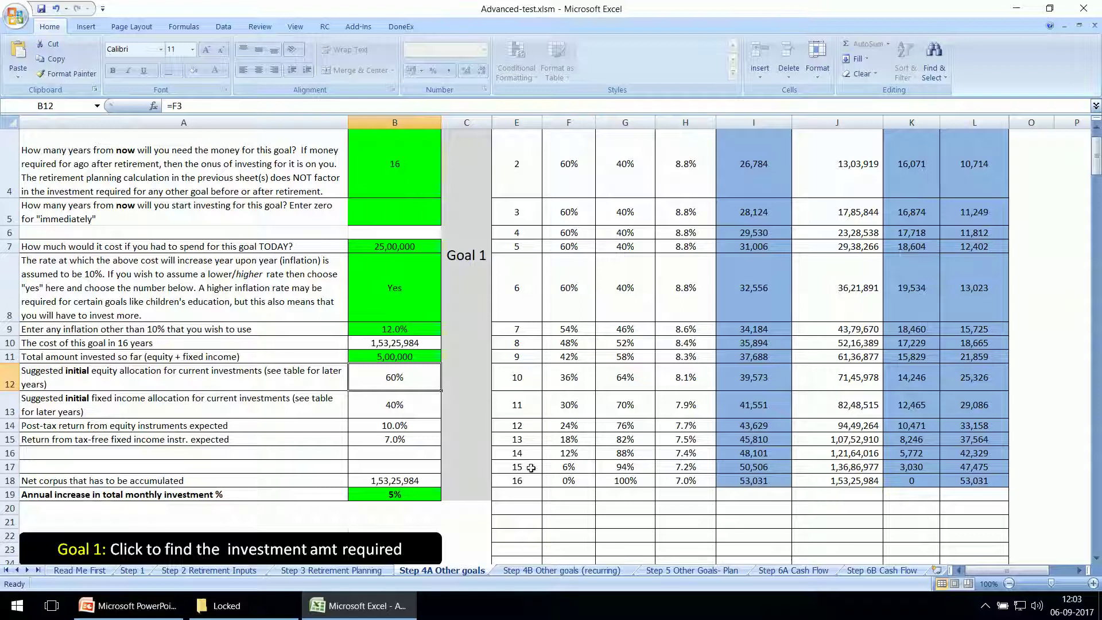
- Scroll down to review Goal 1's 38,56,267 lump sum and 25,509 initial monthly investment
scroll(373, 390, "down", 3)
scroll(351, 347, "down", 2)
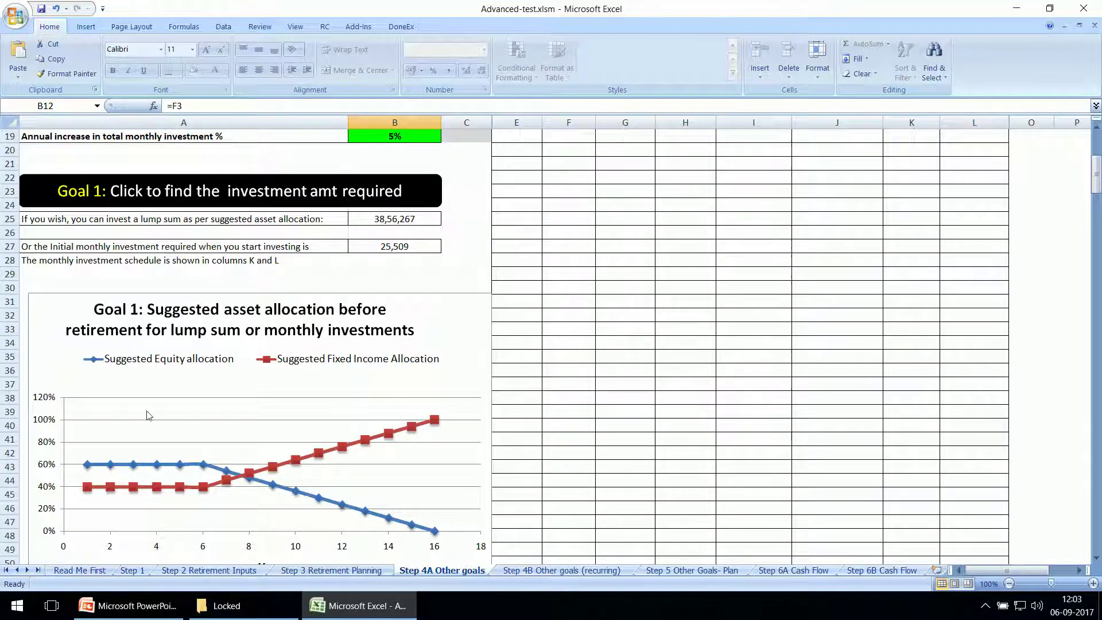
scroll(148, 414, "down", 1)
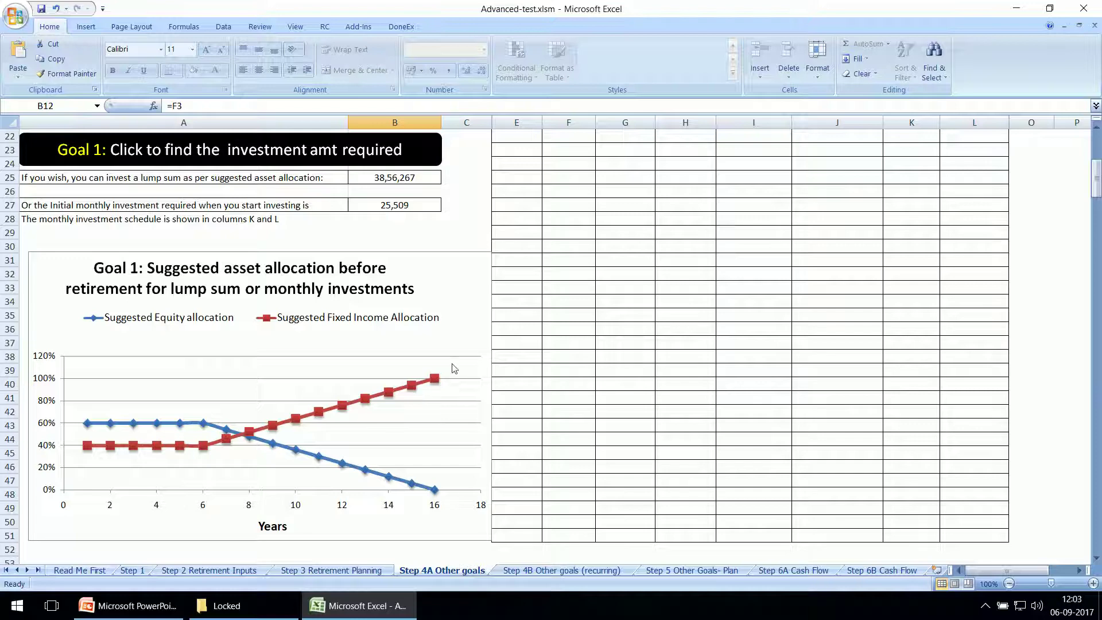
scroll(461, 333, "down", 2)
scroll(464, 335, "down", 7)
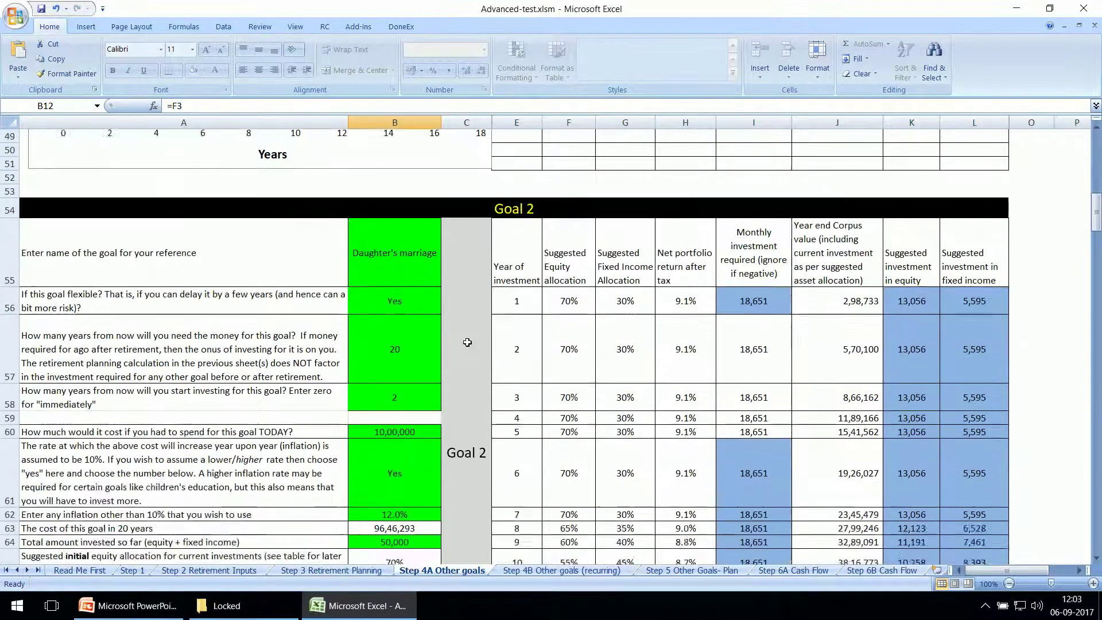
scroll(470, 358, "down", 14)
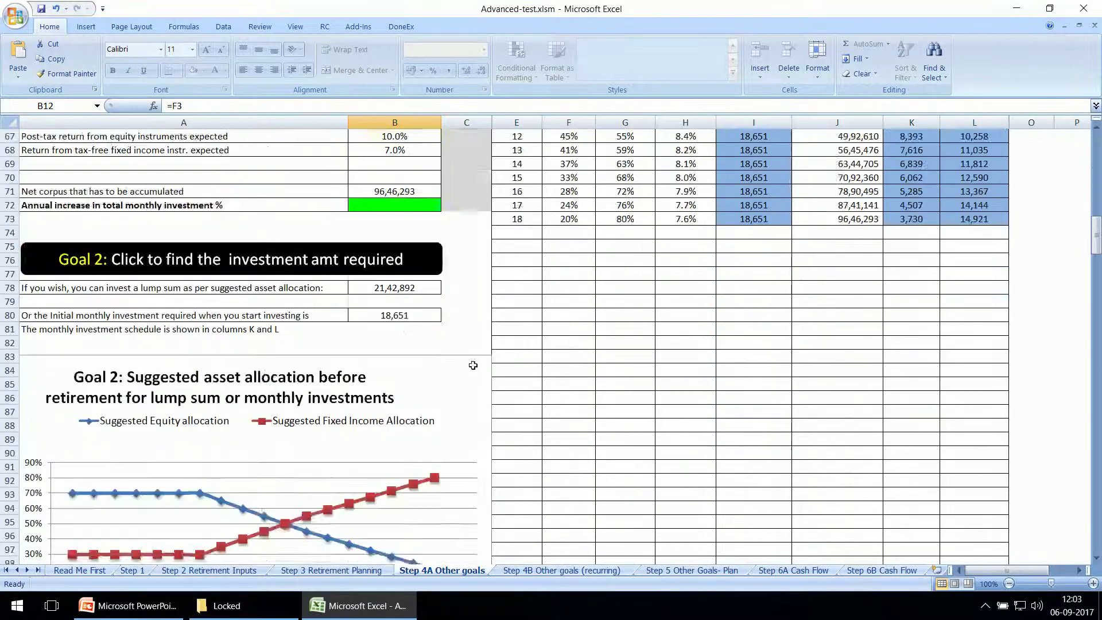
scroll(473, 371, "down", 17)
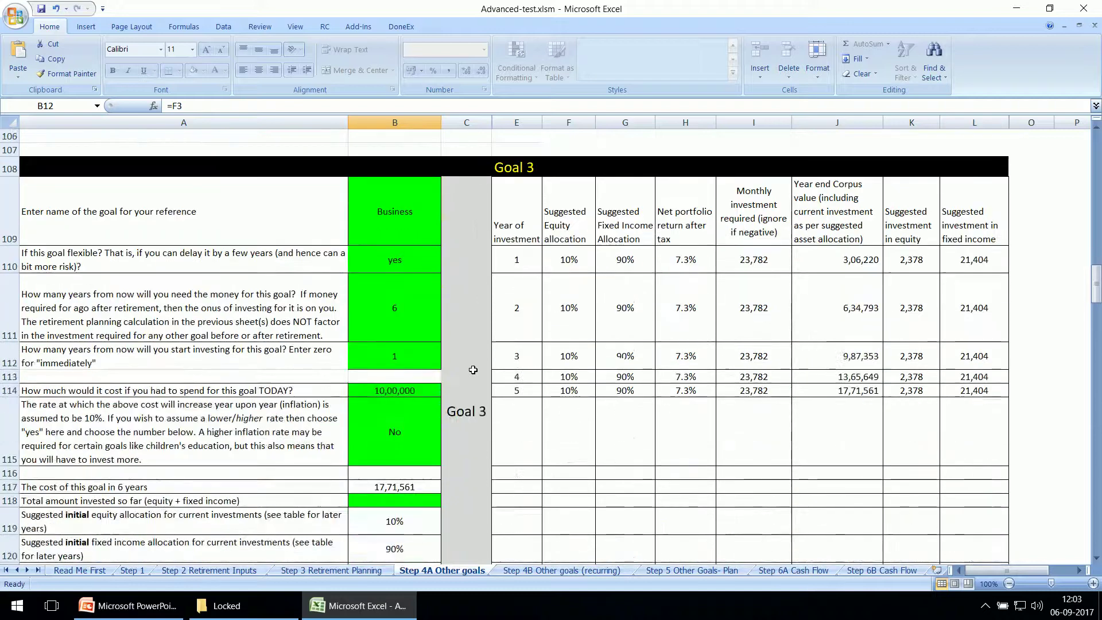
scroll(475, 376, "down", 2)
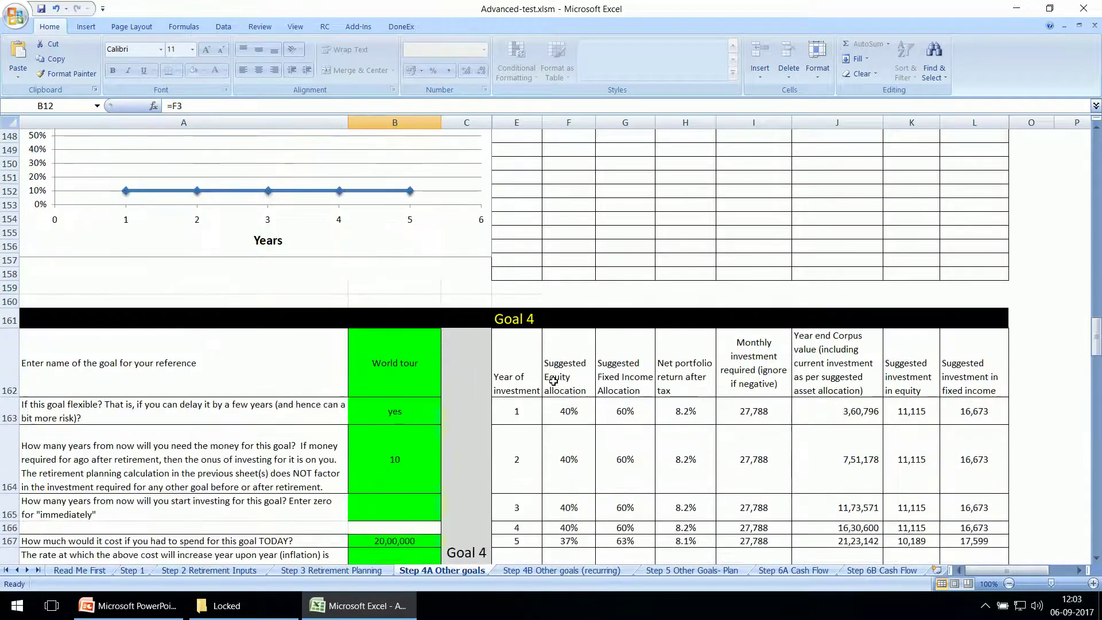
scroll(548, 395, "down", 2)
scroll(549, 395, "down", 4)
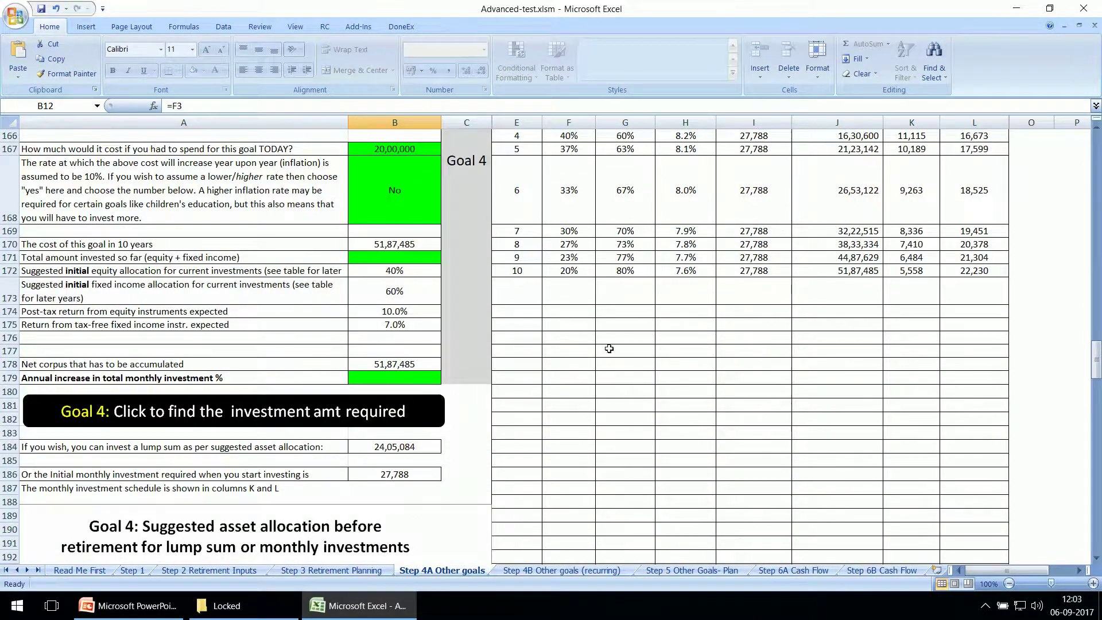
scroll(602, 402, "down", 6)
scroll(603, 411, "down", 10)
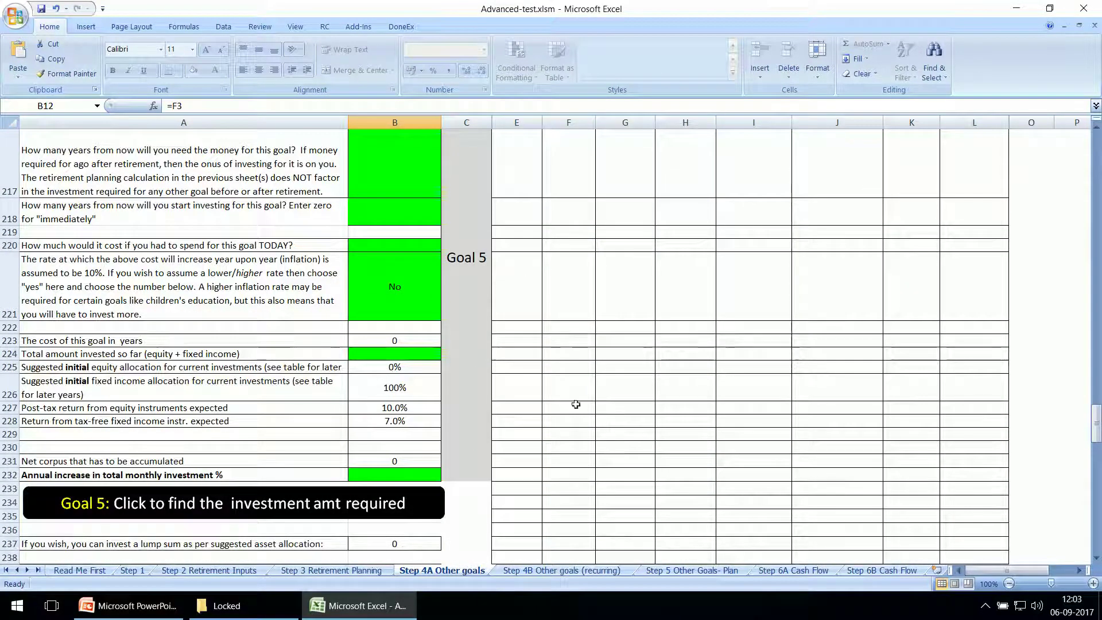
scroll(583, 436, "down", 1)
scroll(580, 440, "down", 20)
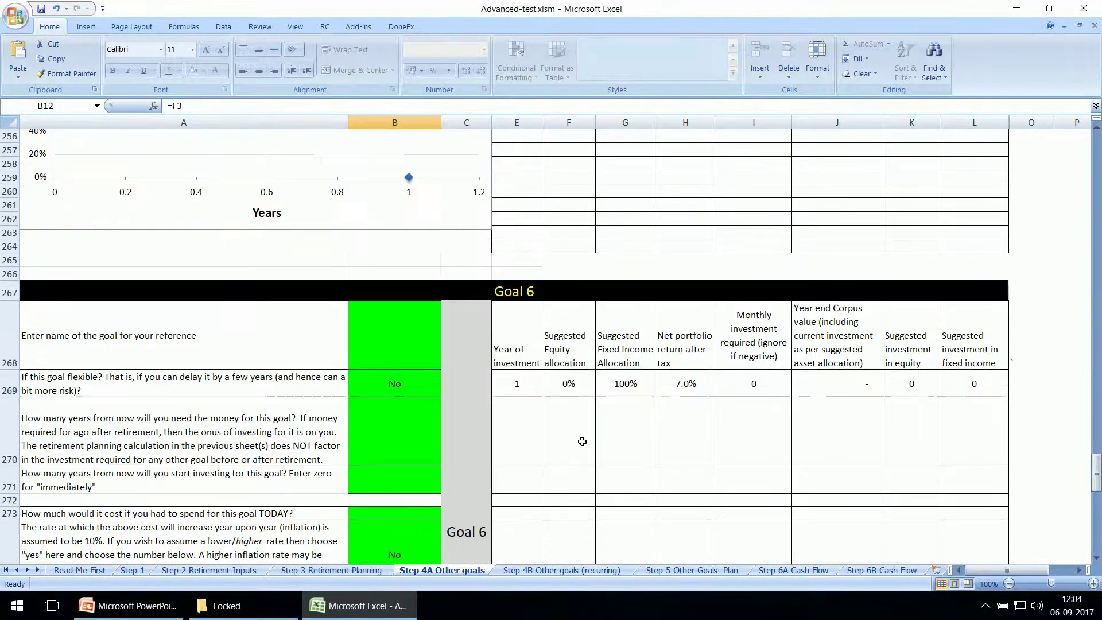
scroll(577, 443, "down", 2)
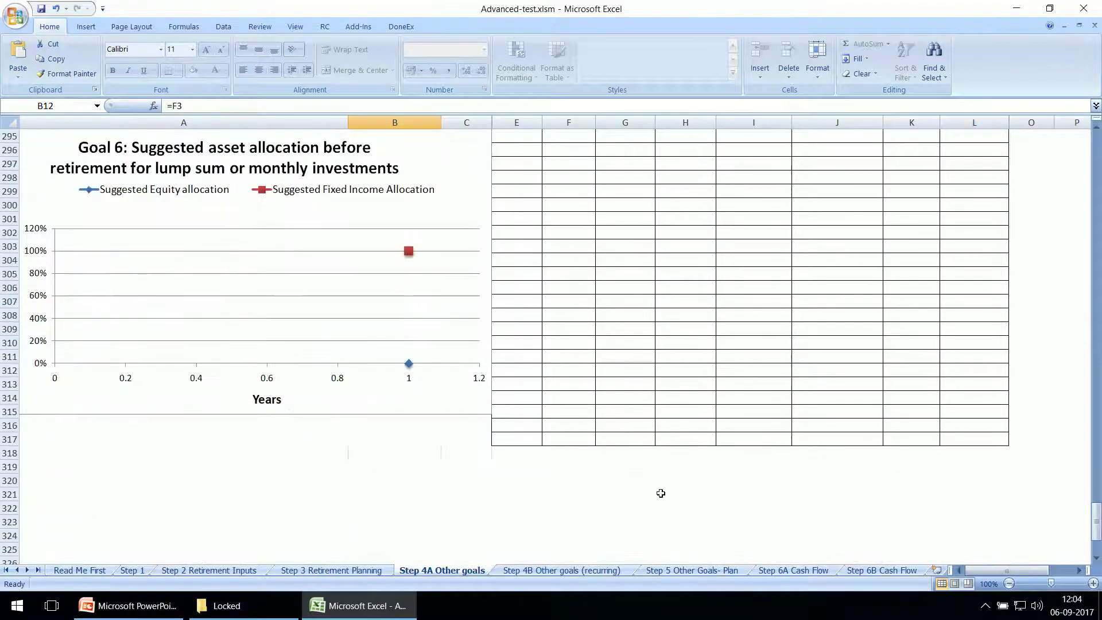
left_click(660, 493)
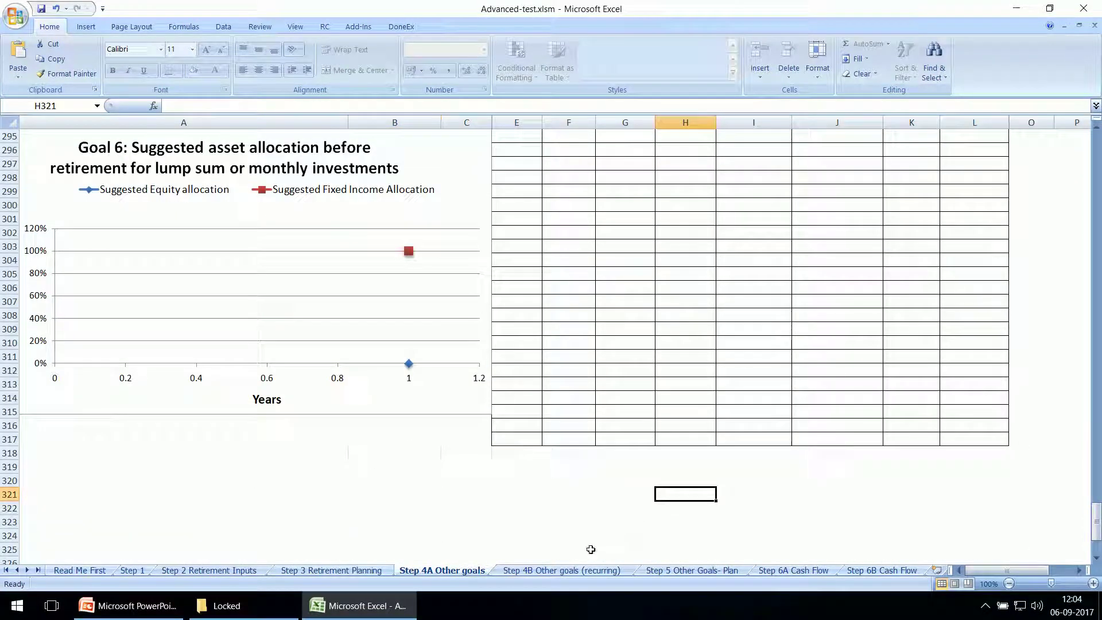
left_click(570, 571)
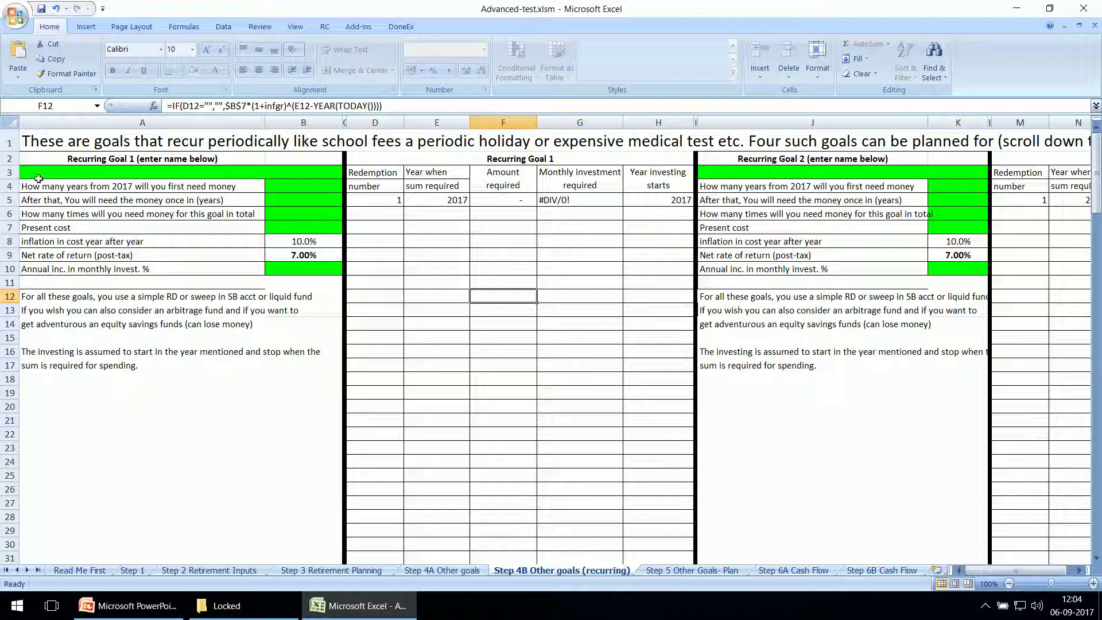
- Name the recurring goal Laptop, first needed in 1 year
left_click(95, 173)
type("Laptop")
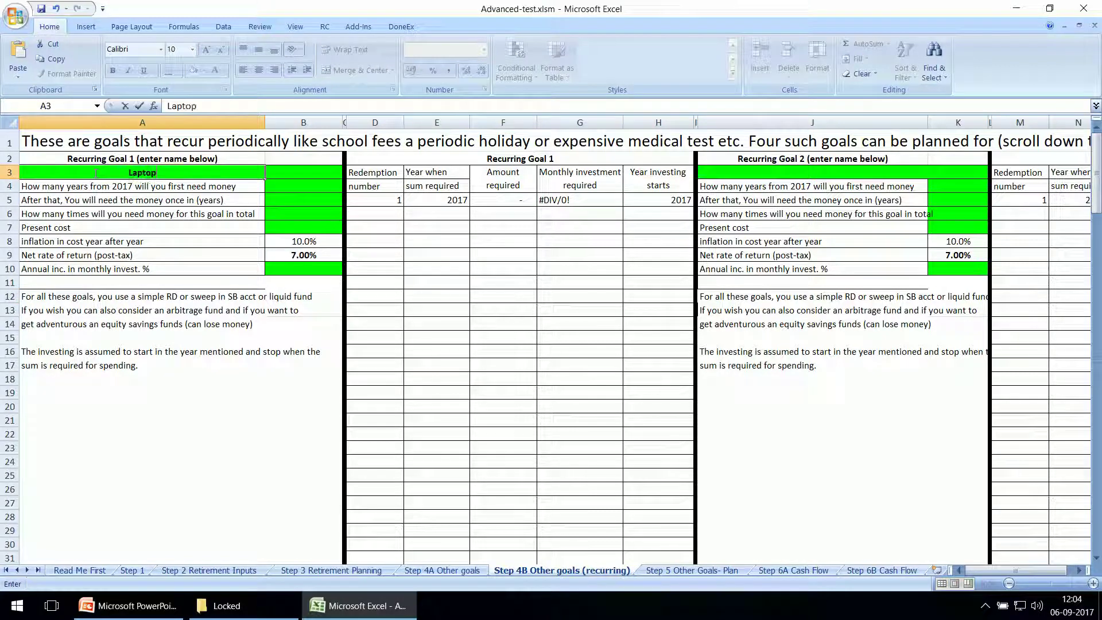
key("Return")
key("Right")
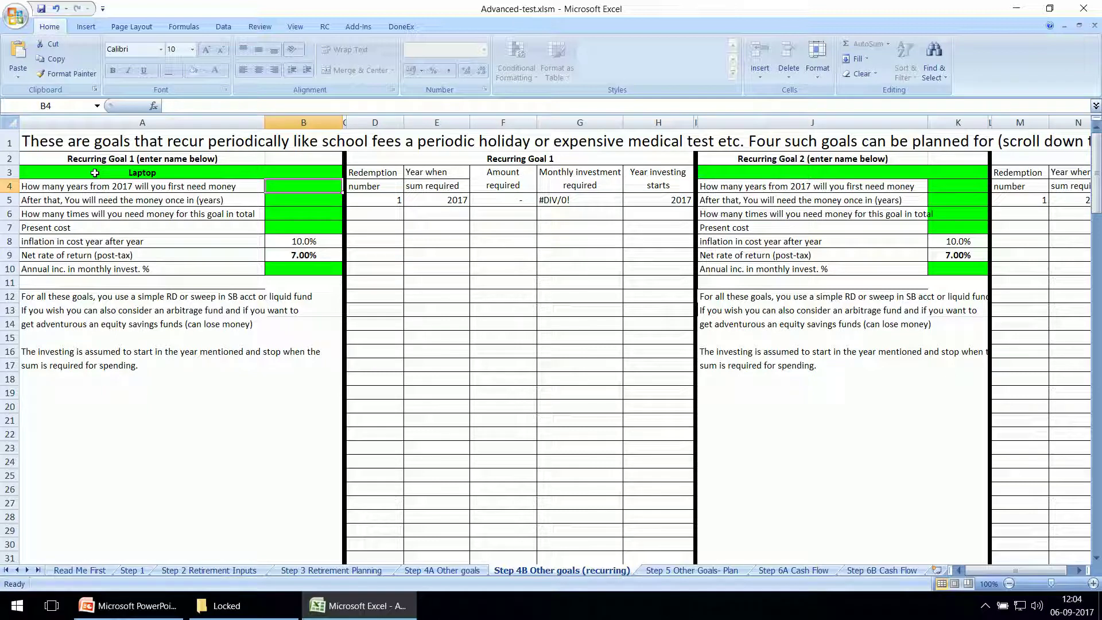
type("1")
key("Return")
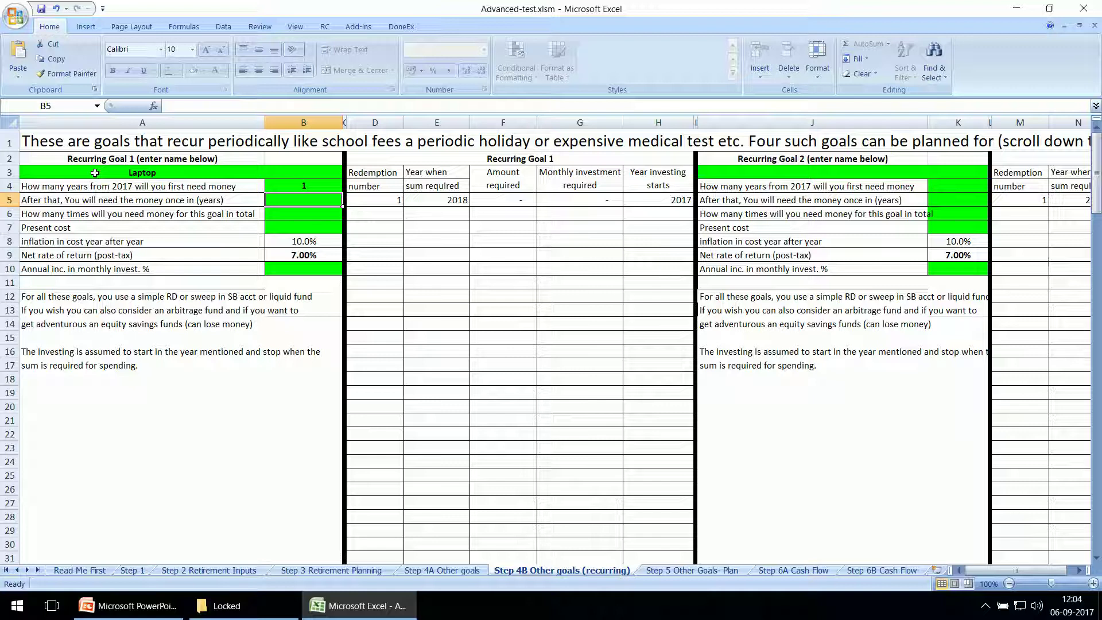
- Set the Laptop goal to repeat every 4 years, 15 times
type("4")
key("Return")
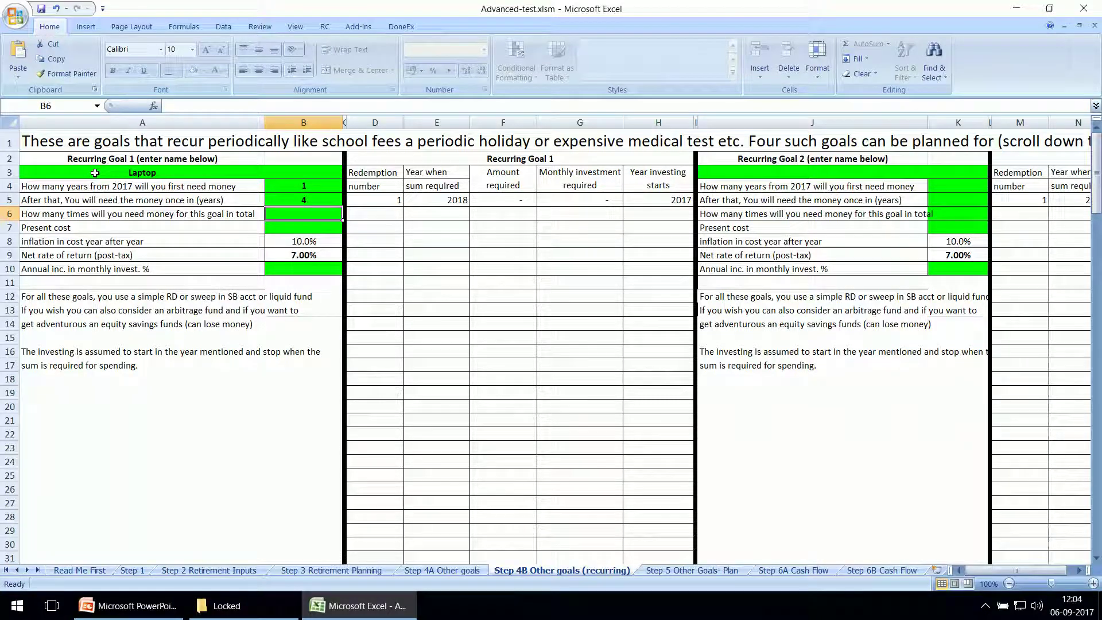
type("15")
key("Return")
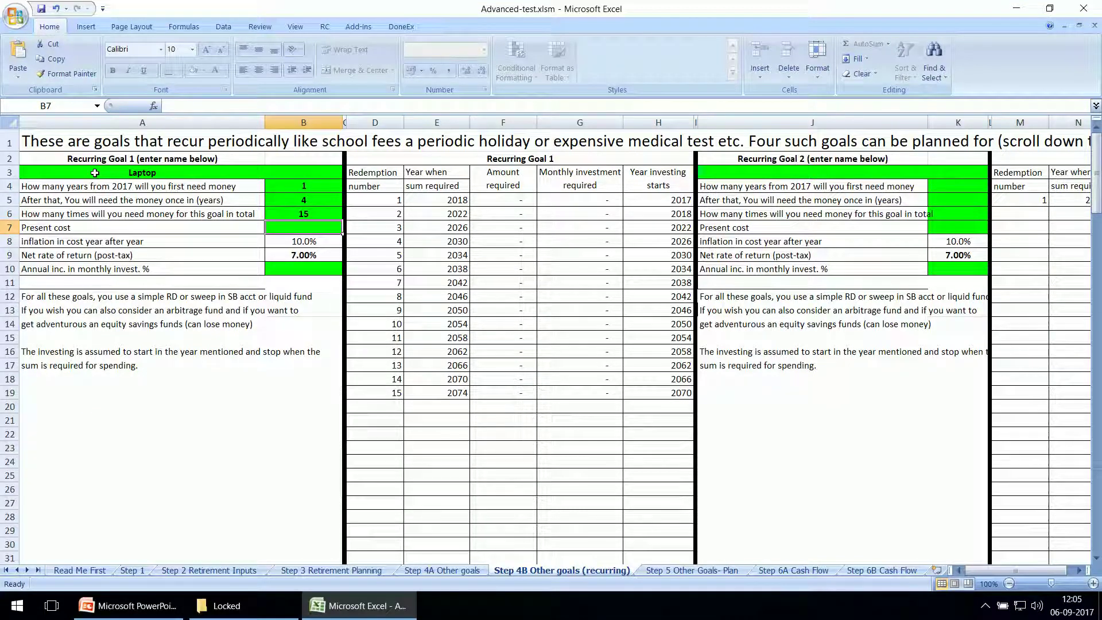
- Give the Laptop goal a present cost of 70,000
type("70")
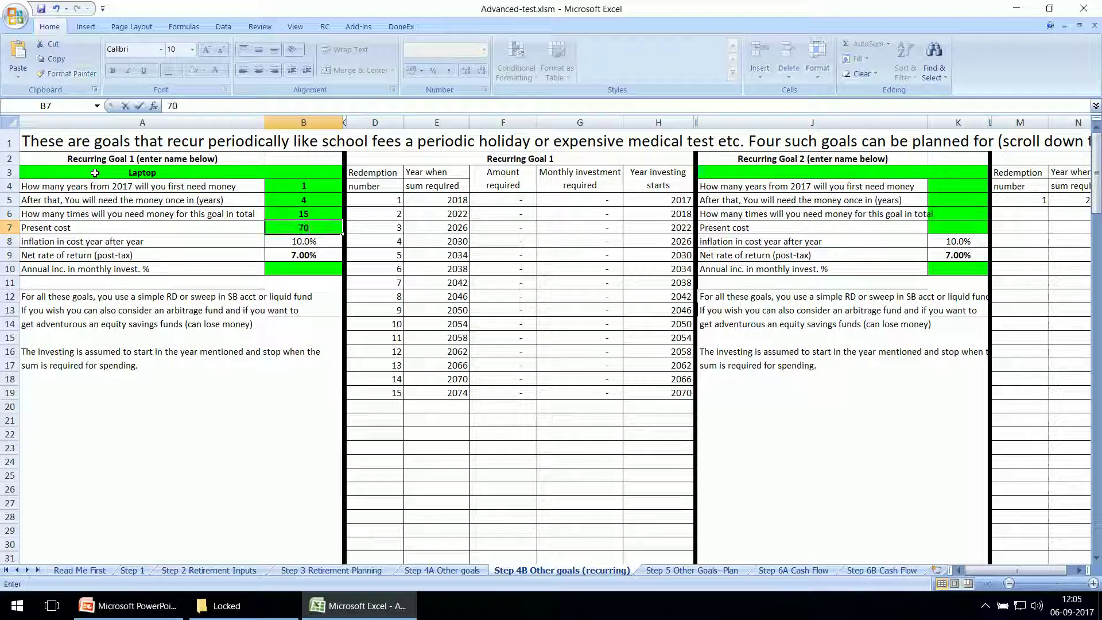
type("0000")
key("BackSpace")
key("BackSpace")
key("BackSpace")
key("BackSpace")
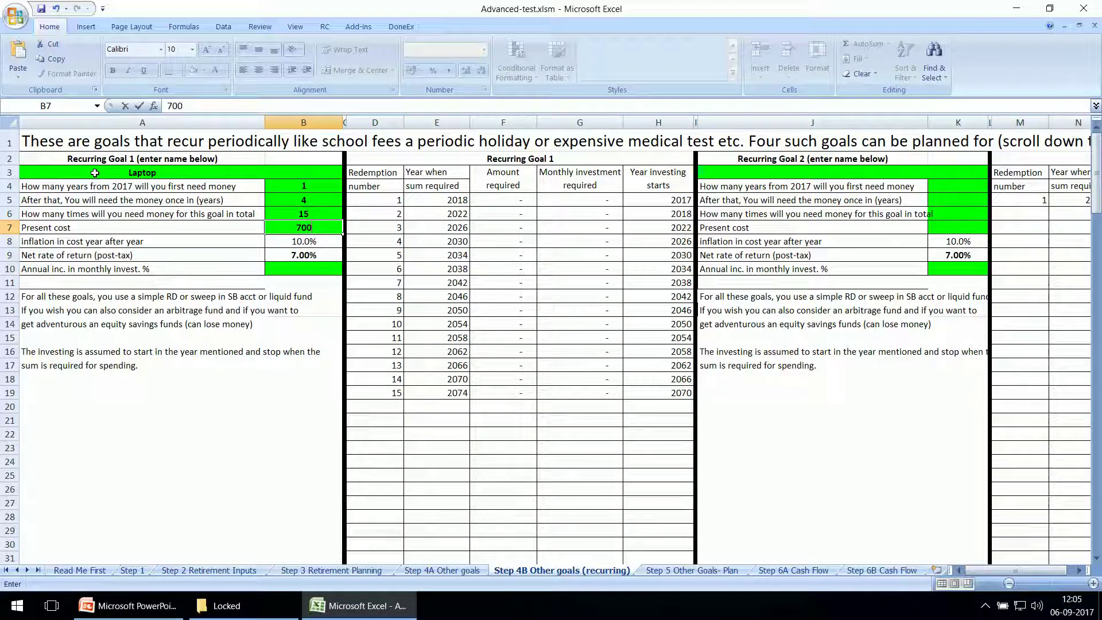
type("0000")
key("Return")
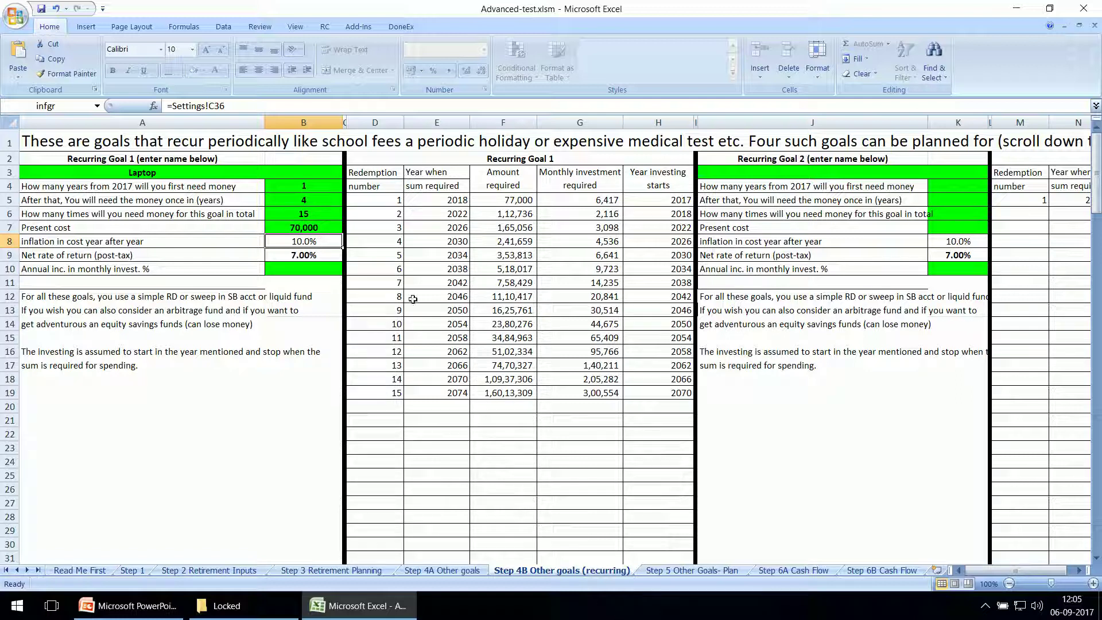
- Scroll down to Recurring Goals 3 and 4, then switch to the Step 5 Other Goals- Plan sheet
scroll(696, 350, "down", 5)
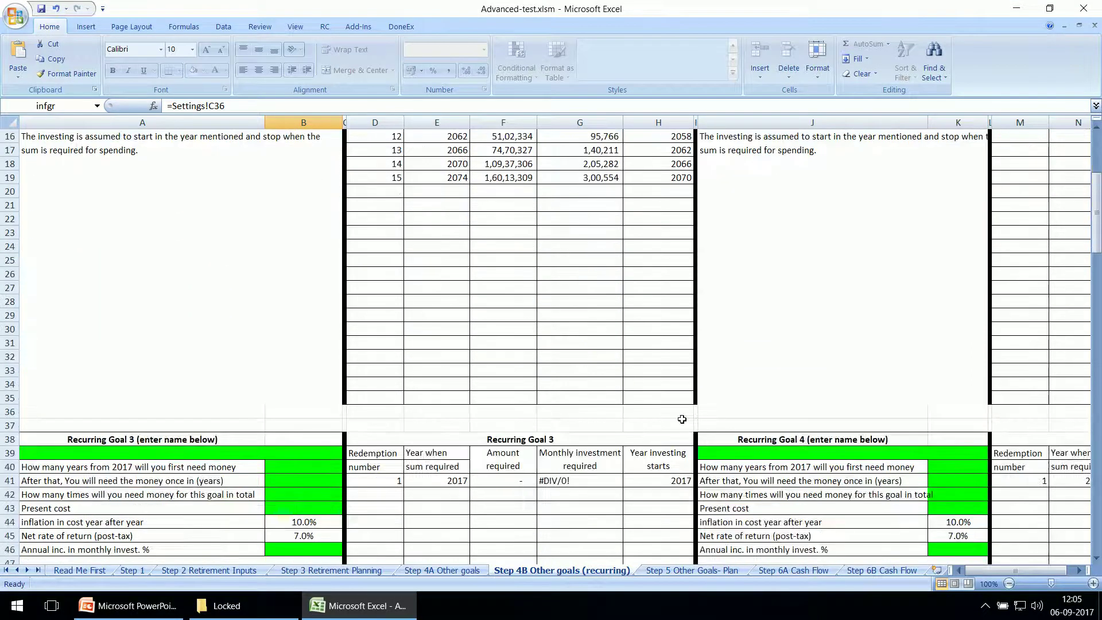
scroll(682, 419, "down", 4)
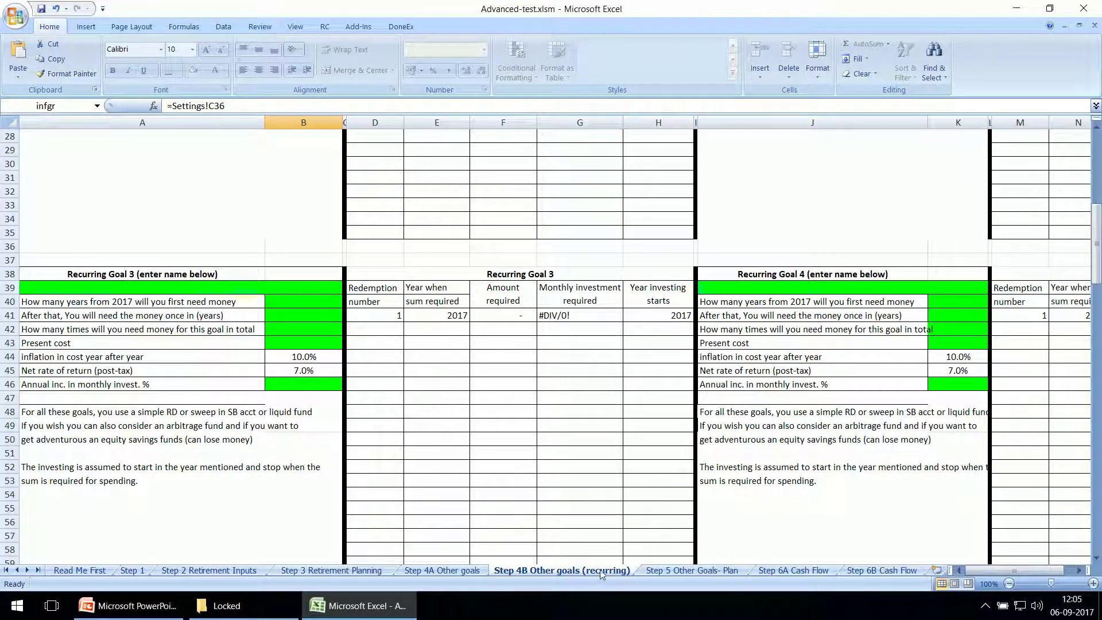
left_click(657, 570)
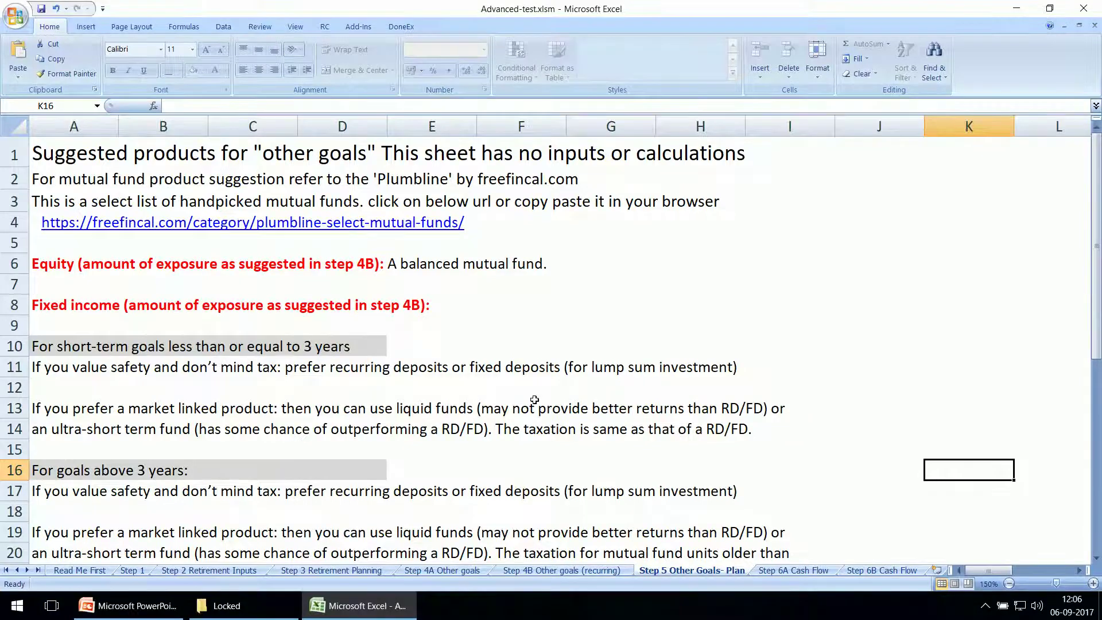
- Scroll through the Step 5 suggestions: balanced mutual fund for equity, RD/FD or liquid funds for fixed income
scroll(517, 485, "down", 4)
scroll(232, 485, "up", 1)
scroll(232, 485, "up", 2)
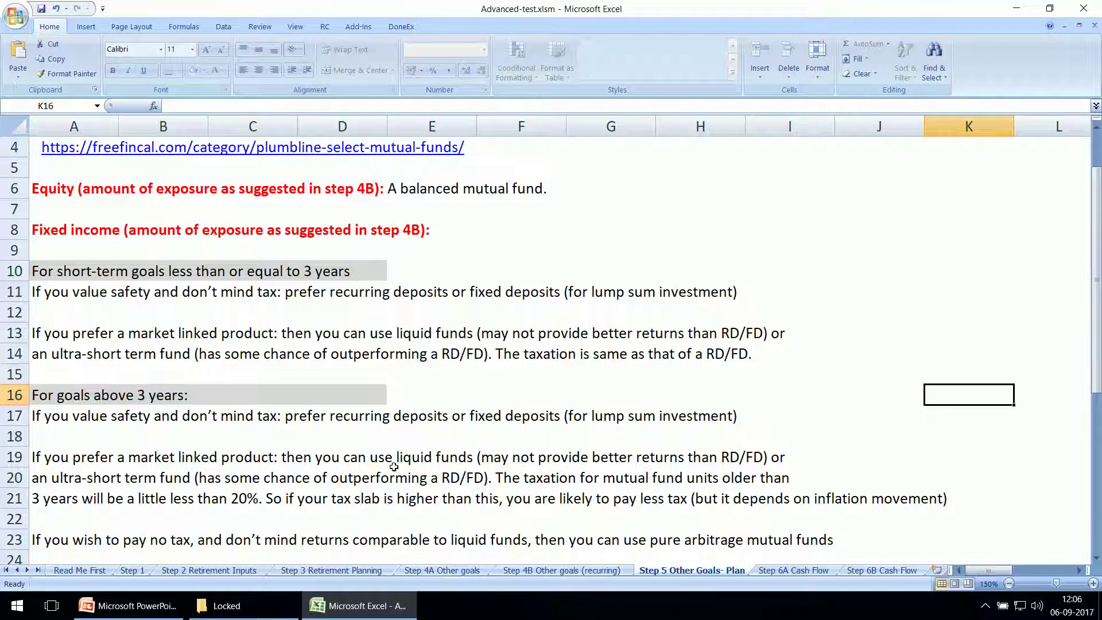
scroll(399, 469, "down", 1)
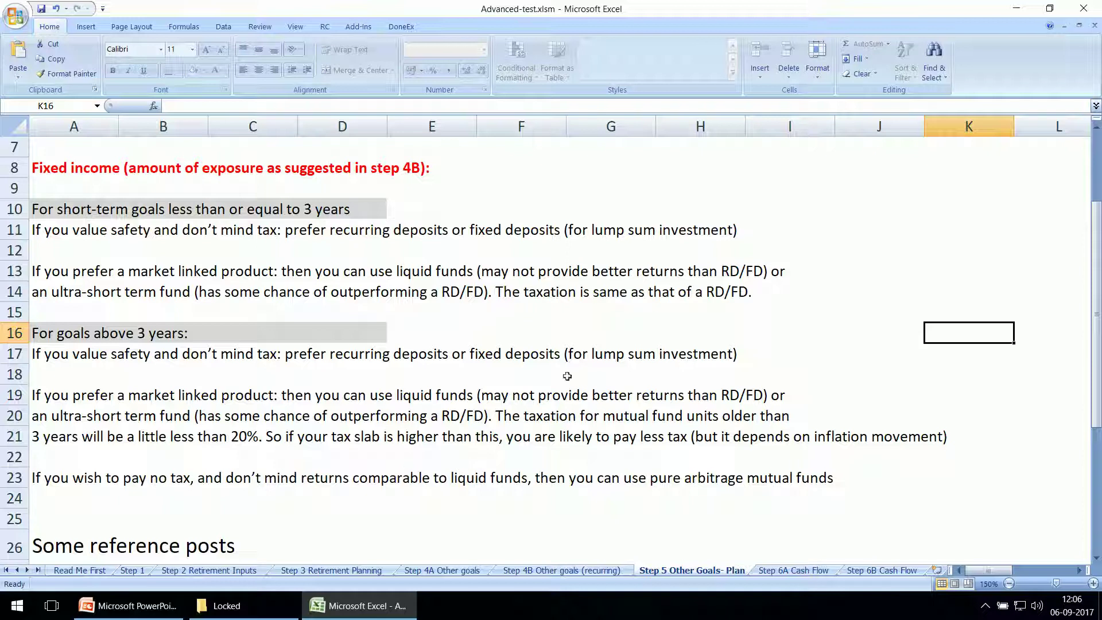
scroll(493, 461, "up", 2)
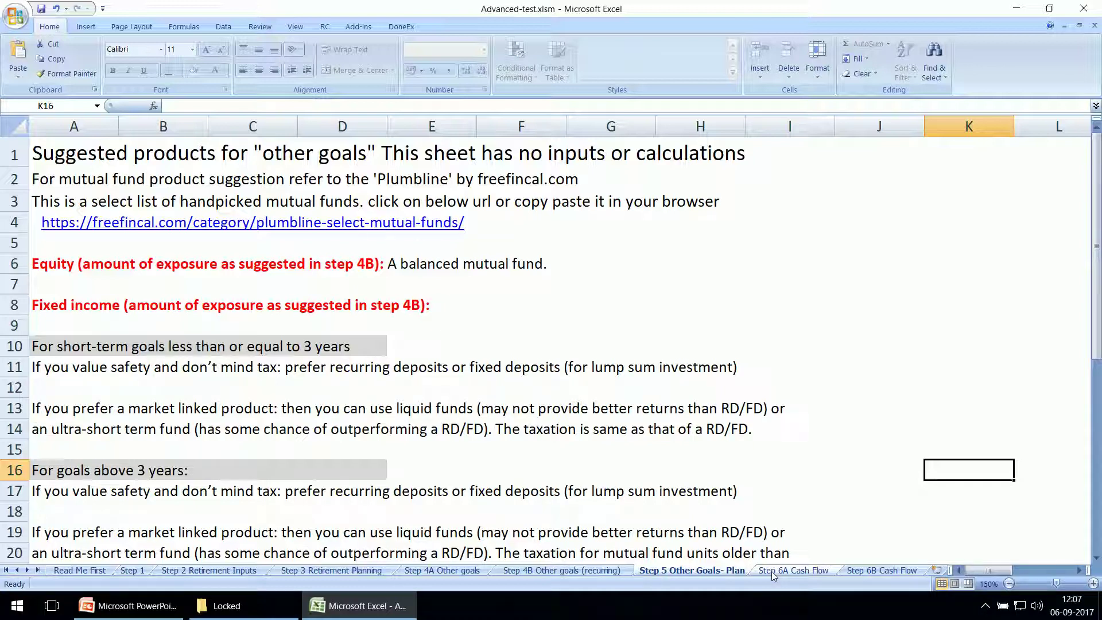
- Review the Step 6A Cash Flow sheet's independent and unified portfolio lists, then switch to PowerPoint
left_click(771, 570)
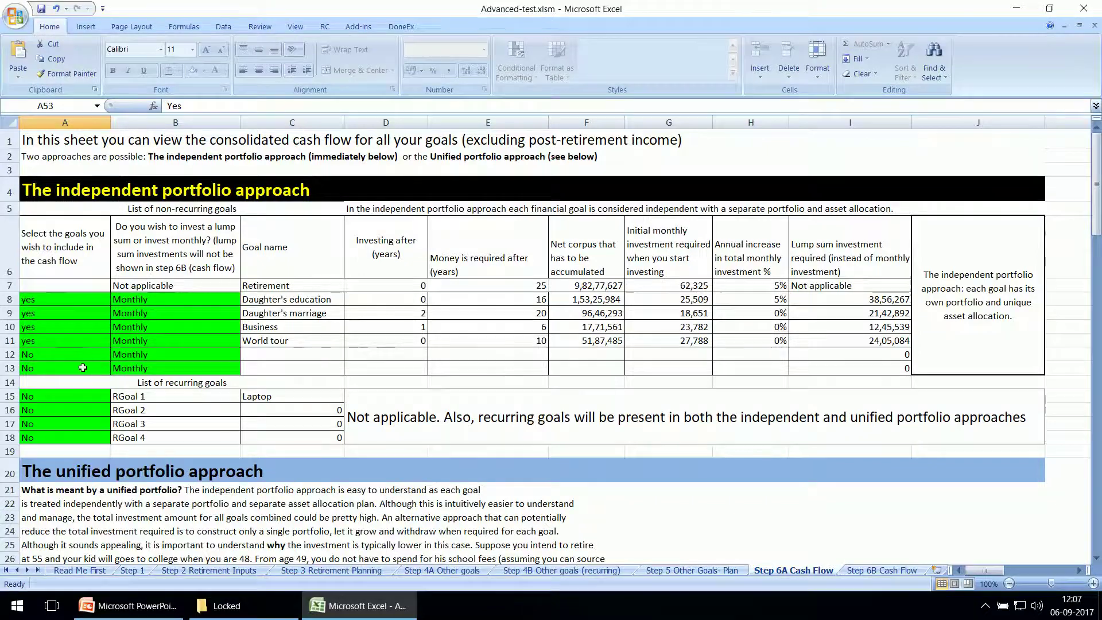
scroll(277, 494, "down", 1)
scroll(277, 494, "down", 4)
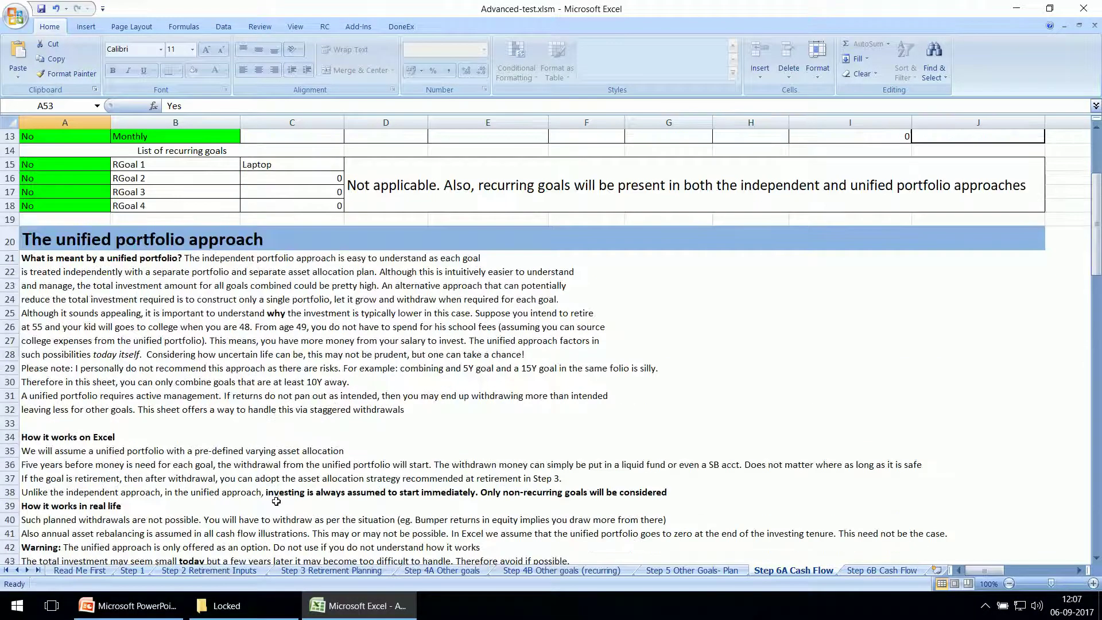
scroll(275, 502, "up", 5)
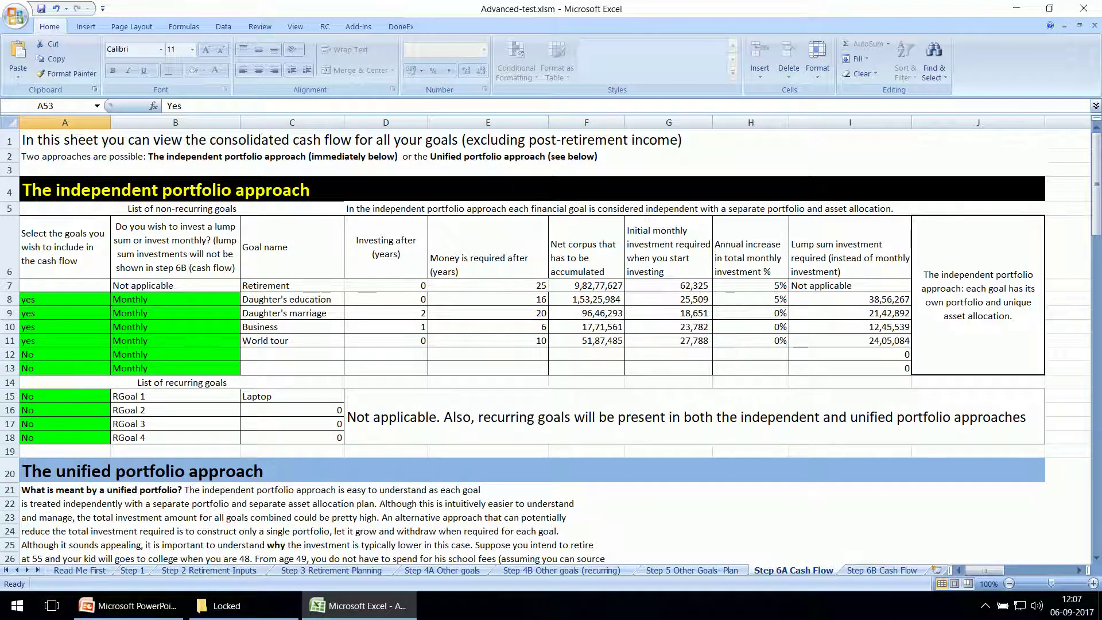
left_click(153, 612)
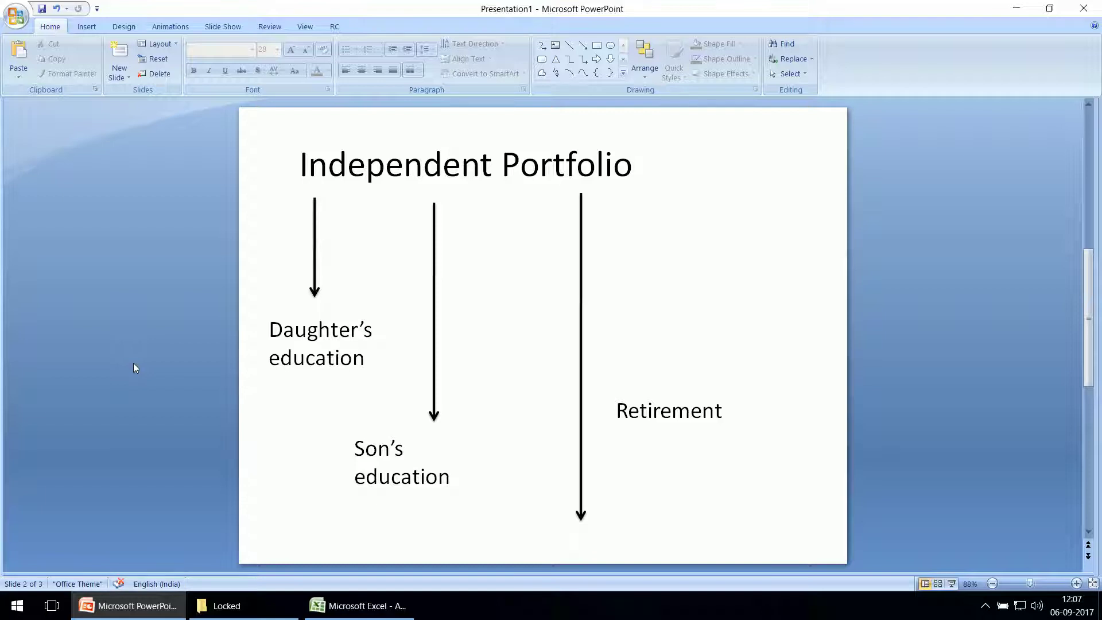
- Scroll past the Independent Portfolio slide toward the Unified Portfolio slide
scroll(181, 313, "down", 2)
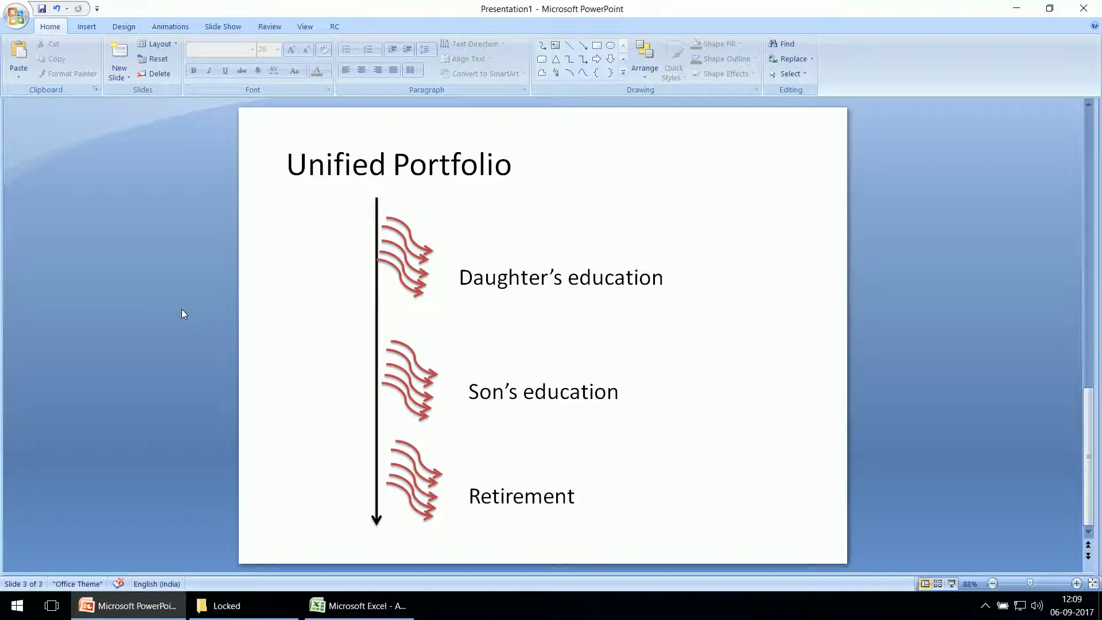
- Return to the Excel retirement workbook on the Step 6A Cash Flow sheet
left_click(323, 609)
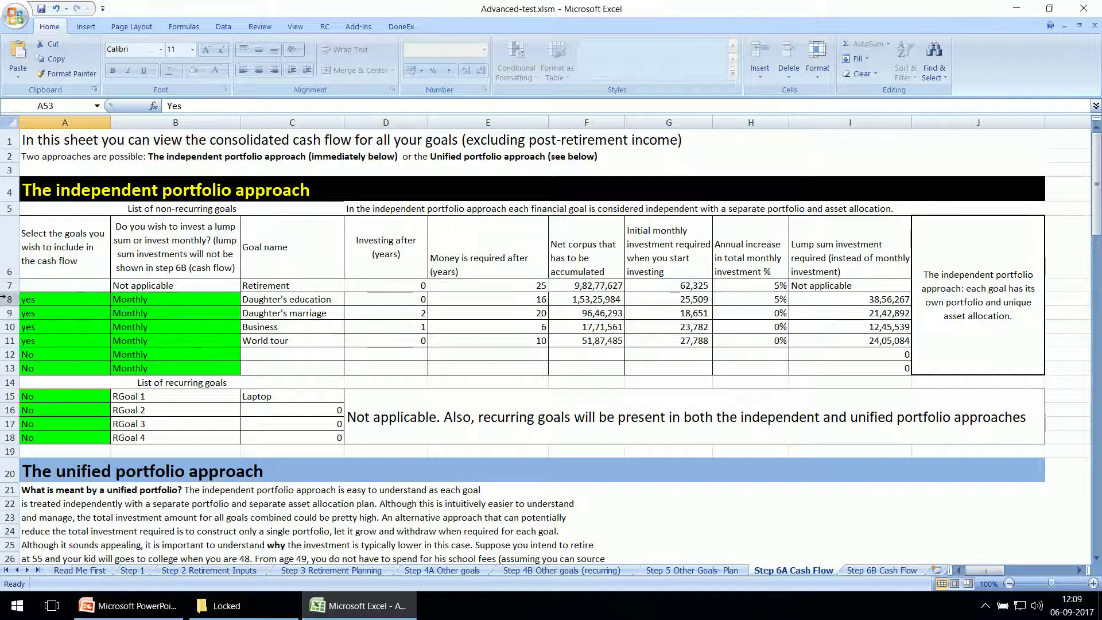
- Keep Daughter's education set to yes in A8's dropdown, then select its investing mode cell B8
left_click(44, 302)
left_click(114, 299)
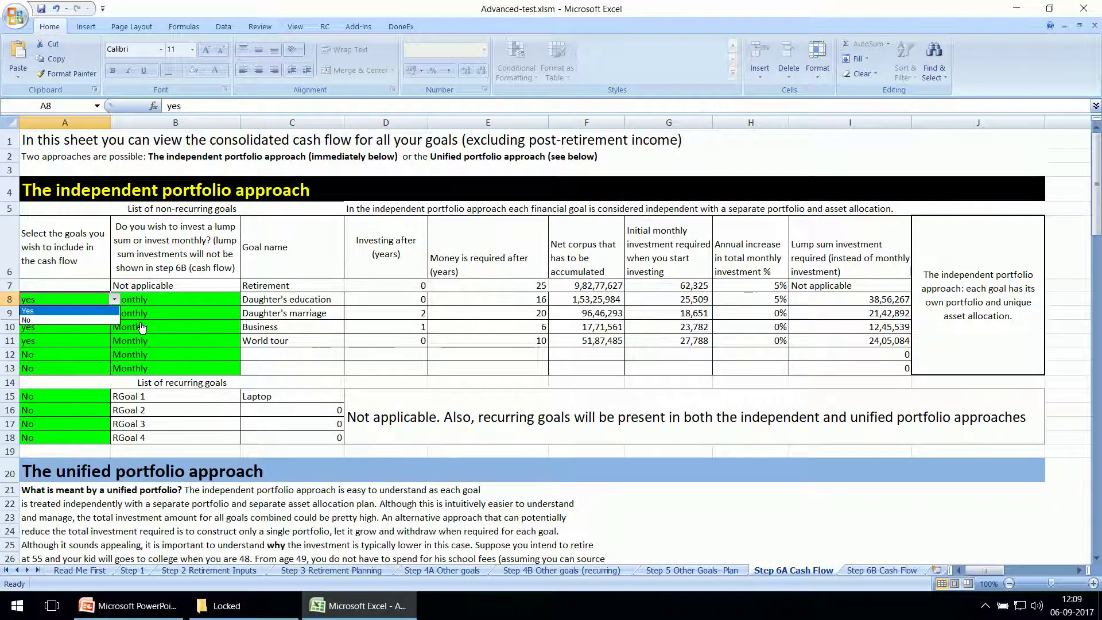
left_click(157, 303)
left_click(195, 299)
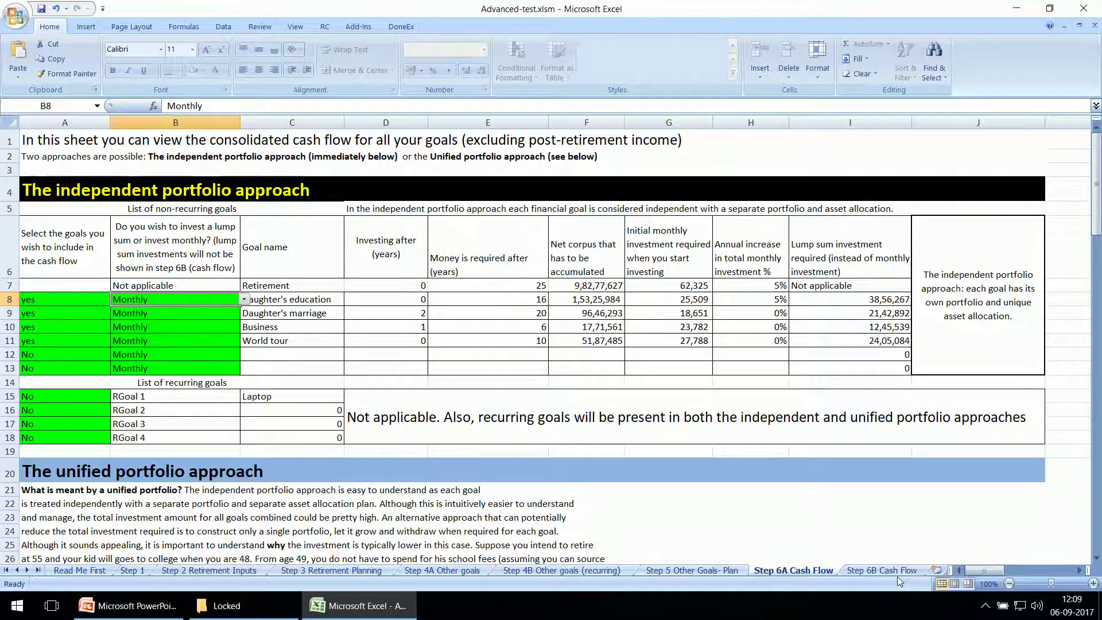
- Scroll through the unified portfolio goal list, then switch to the Step 6B Cash Flow sheet
scroll(246, 328, "down", 3)
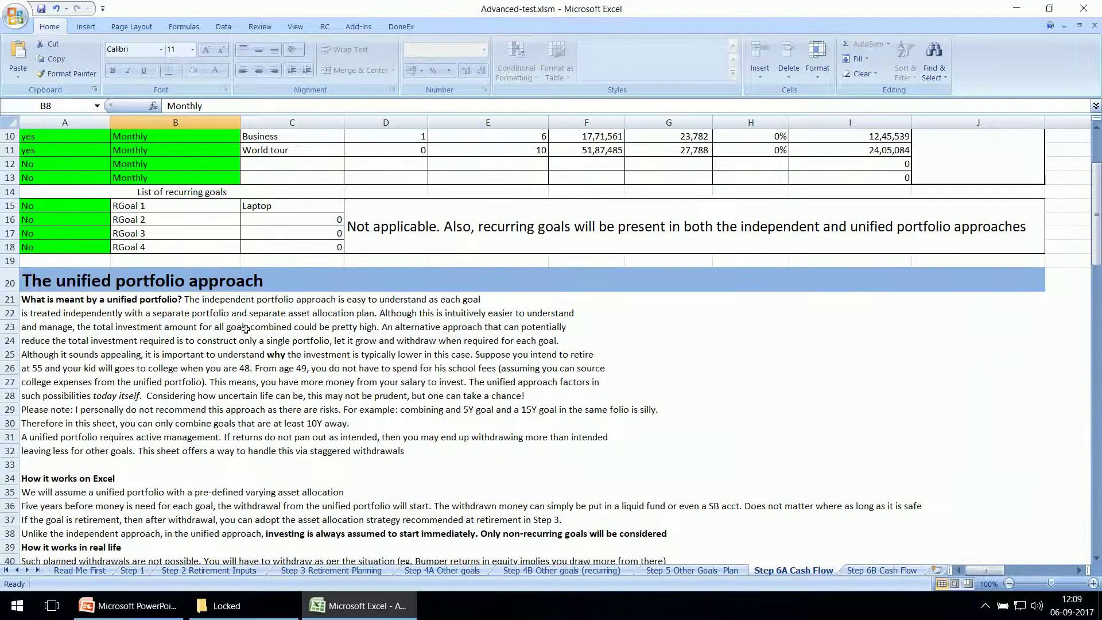
scroll(245, 329, "down", 2)
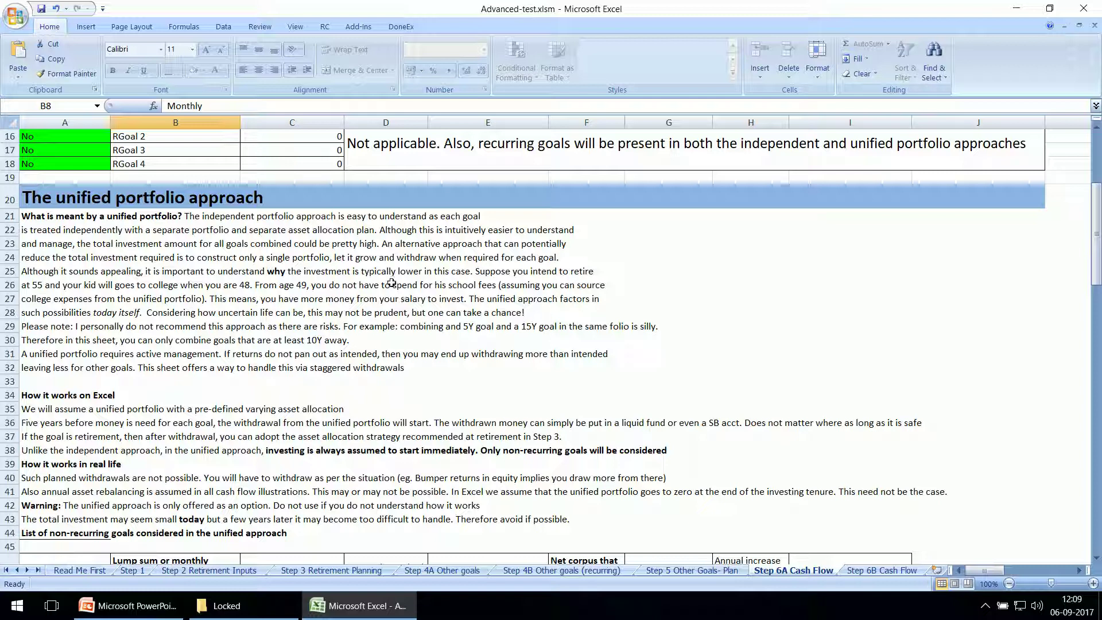
scroll(295, 315, "down", 5)
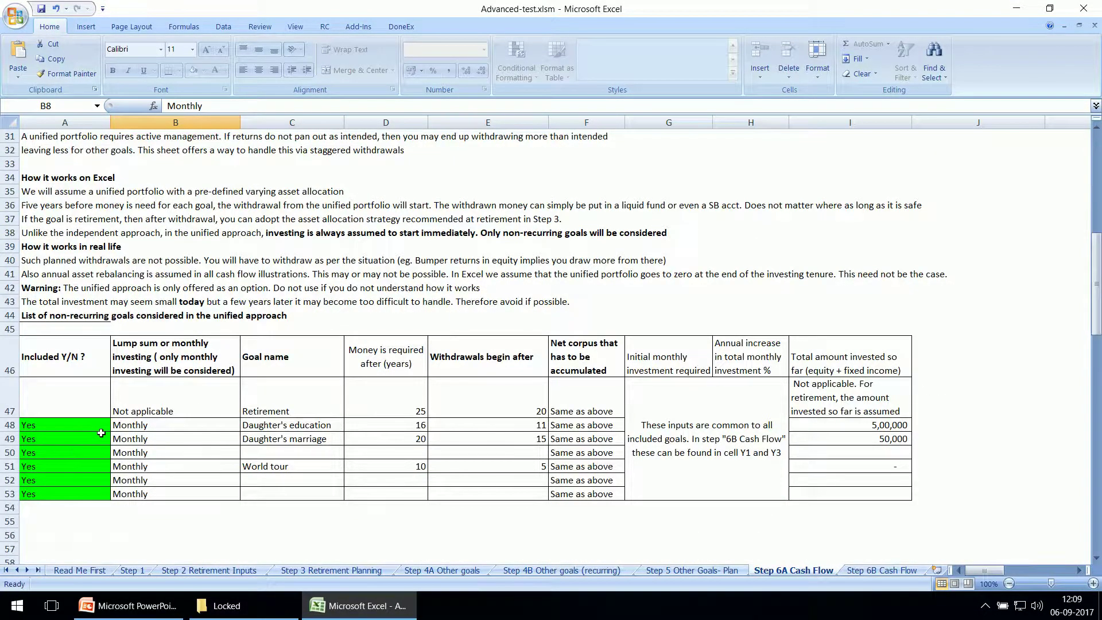
scroll(120, 435, "up", 4)
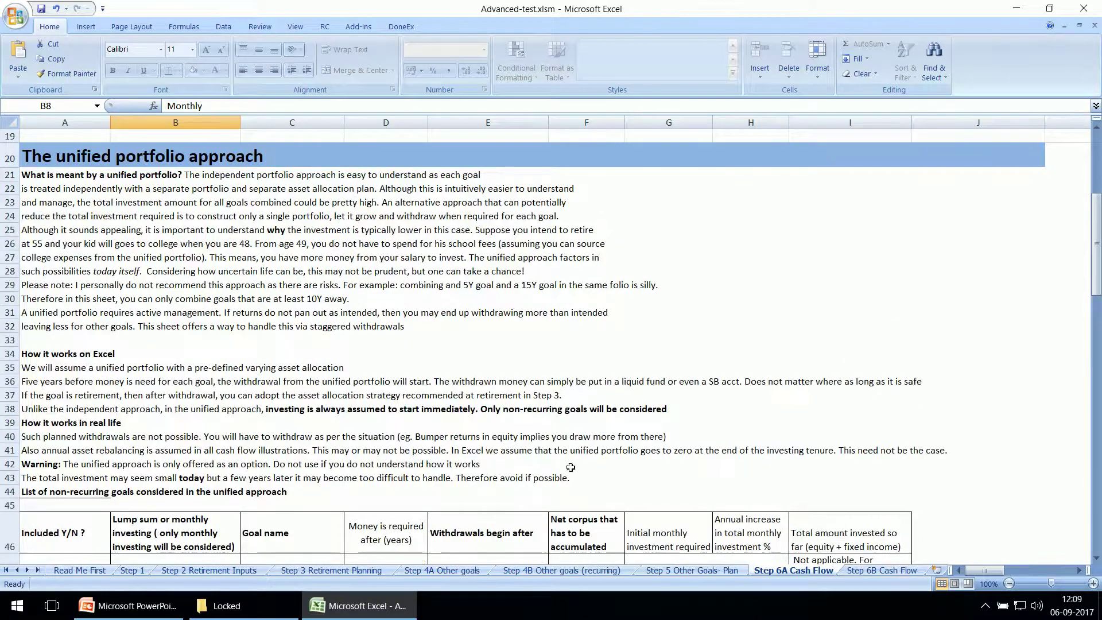
scroll(571, 470, "down", 2)
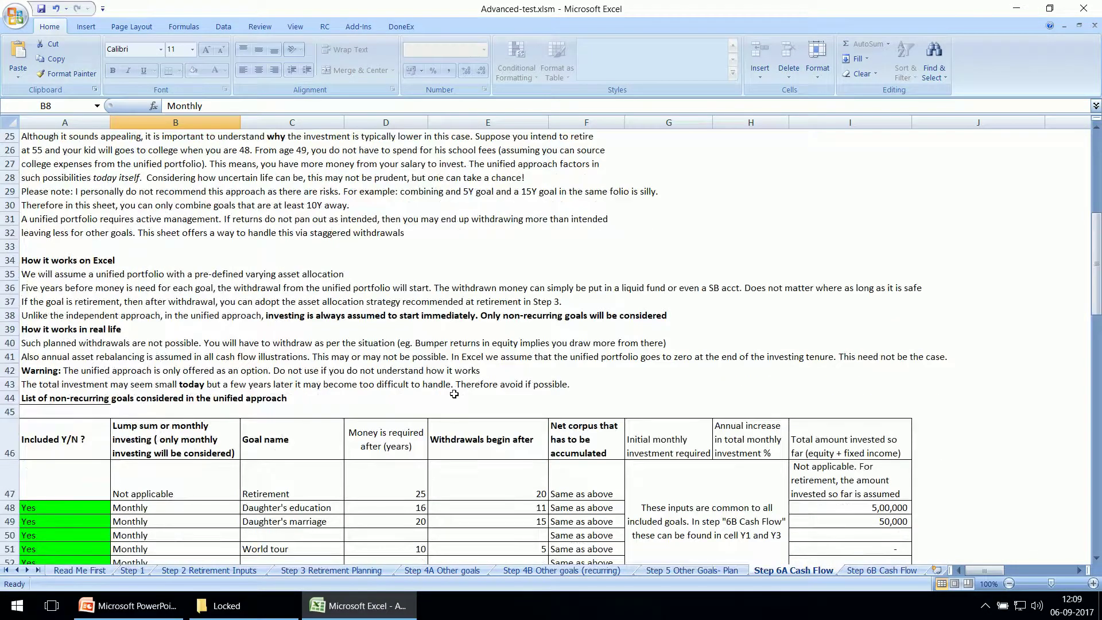
scroll(612, 352, "down", 2)
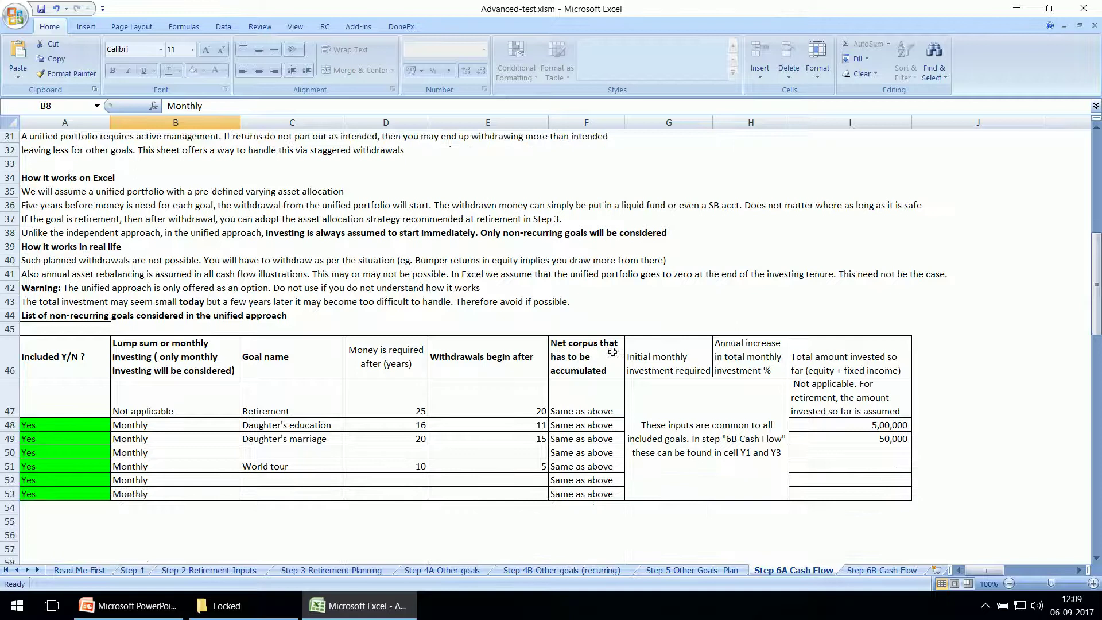
left_click(894, 571)
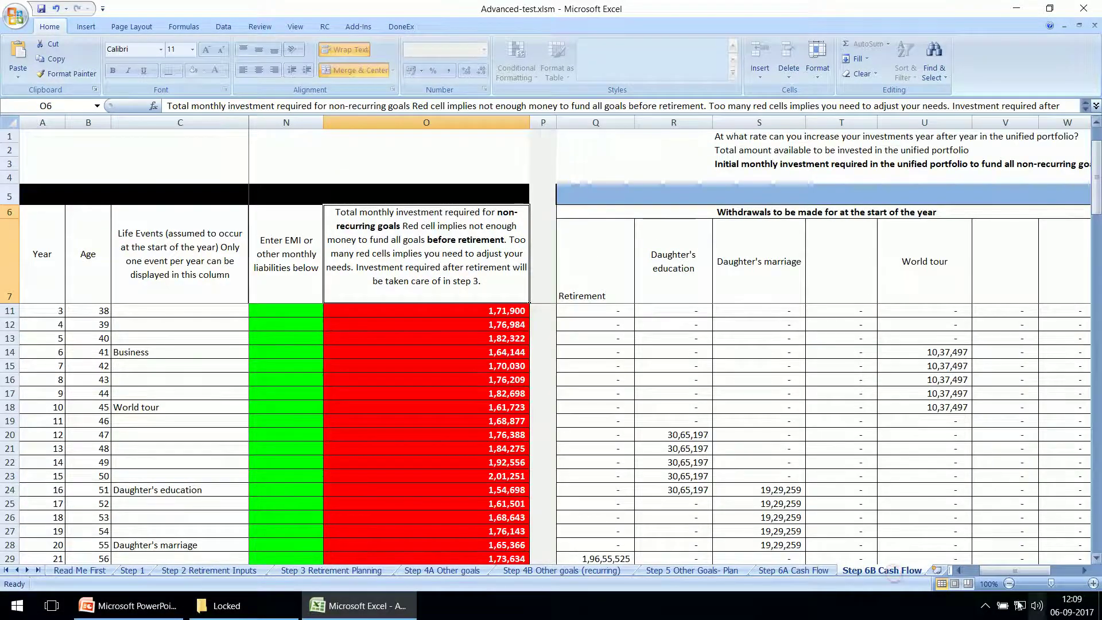
- Scroll Step 6B to the independent portfolio's red year-0 investments: 62,325 retirement, 25,509 daughter's education
left_click(971, 570)
scroll(205, 265, "up", 1)
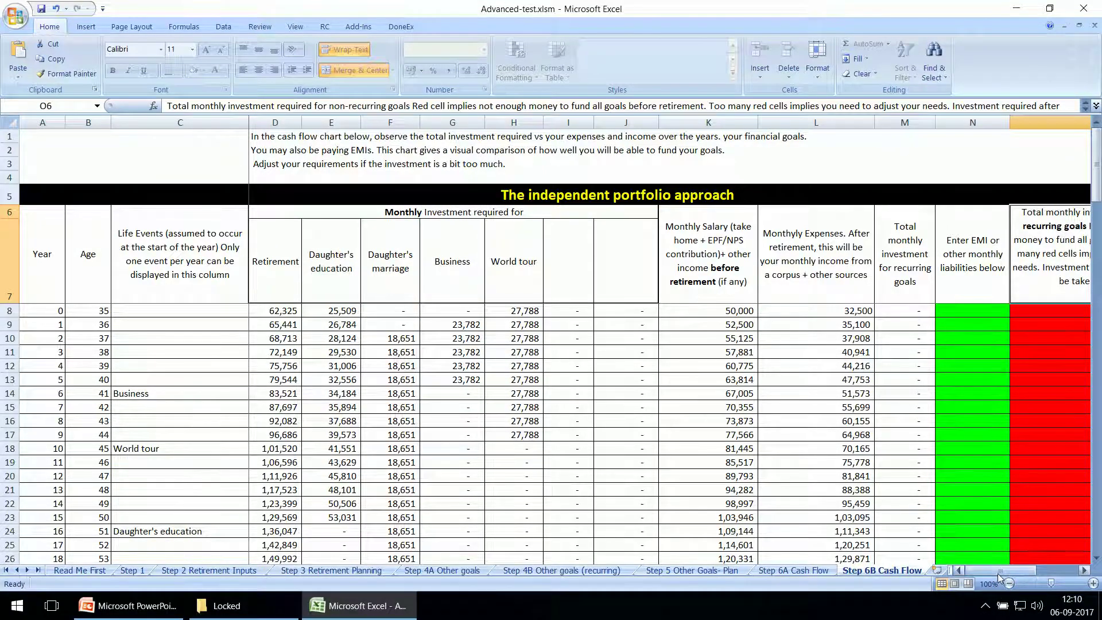
left_click_drag(999, 574, 1017, 577)
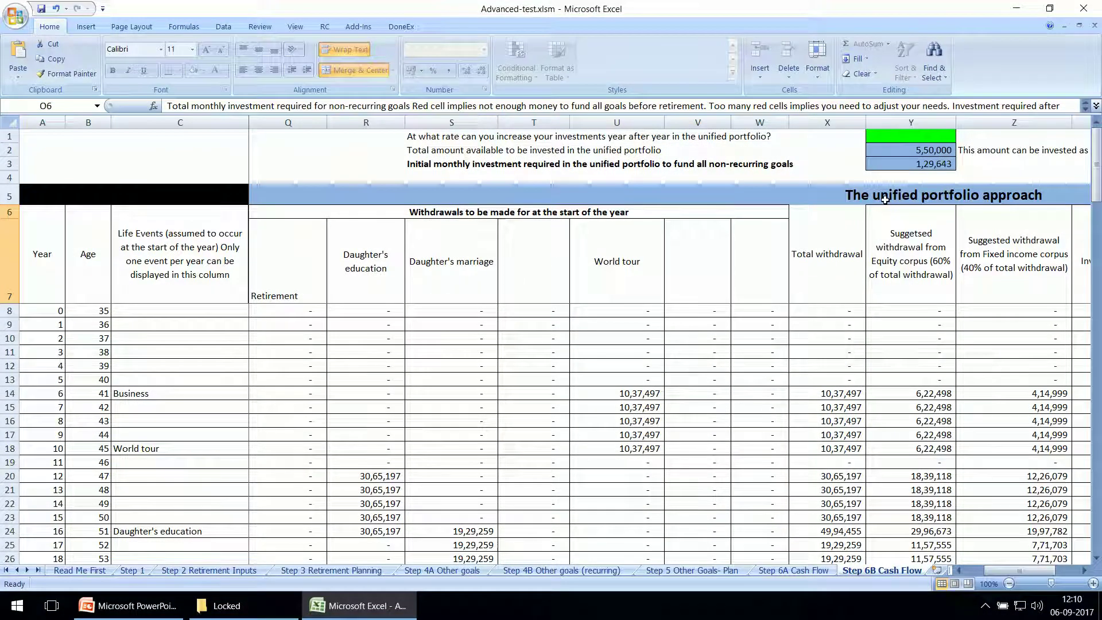
left_click_drag(1017, 571, 1013, 572)
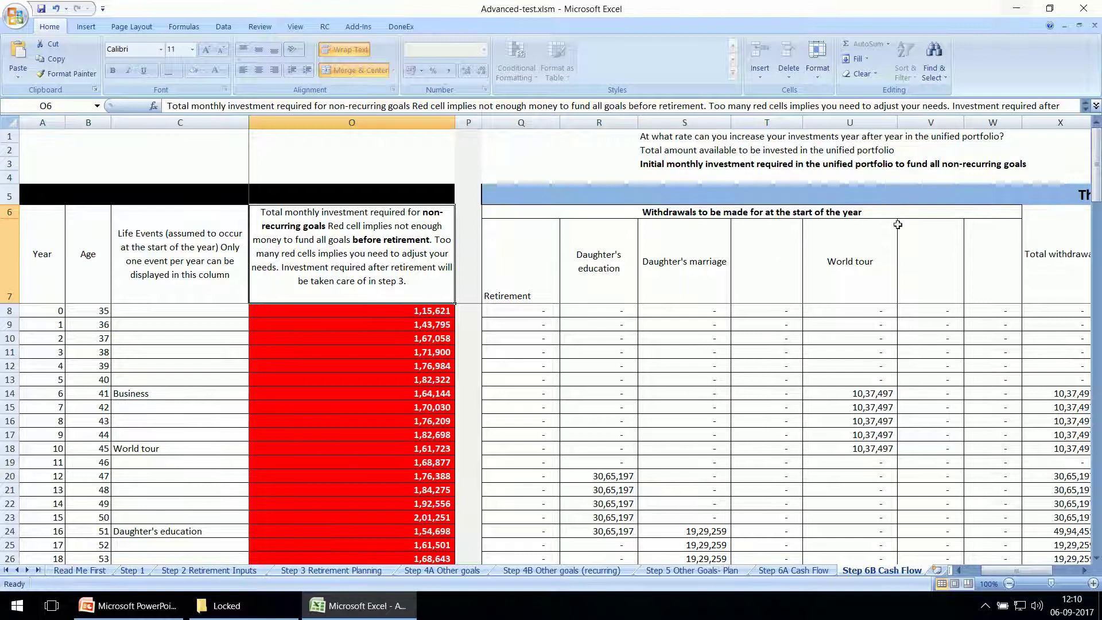
mouse_move(987, 571)
left_mouse_down()
mouse_move(1021, 571)
mouse_move(974, 571)
left_mouse_up()
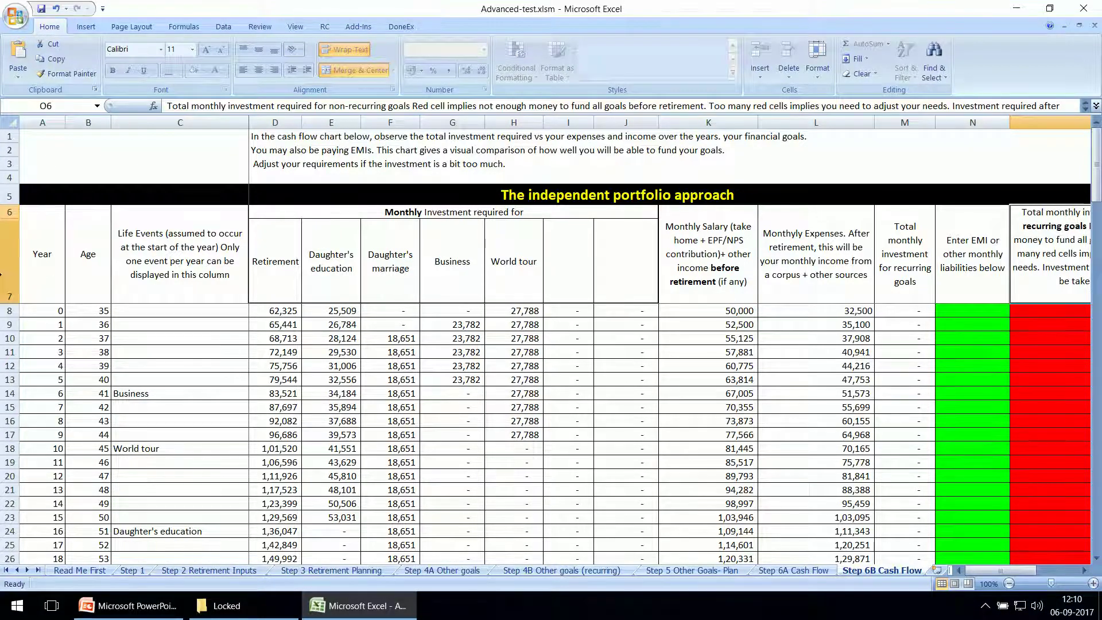
- Inspect Step 6B's Year and Age columns and the Business, World tour and Retirement life events
left_click(37, 260)
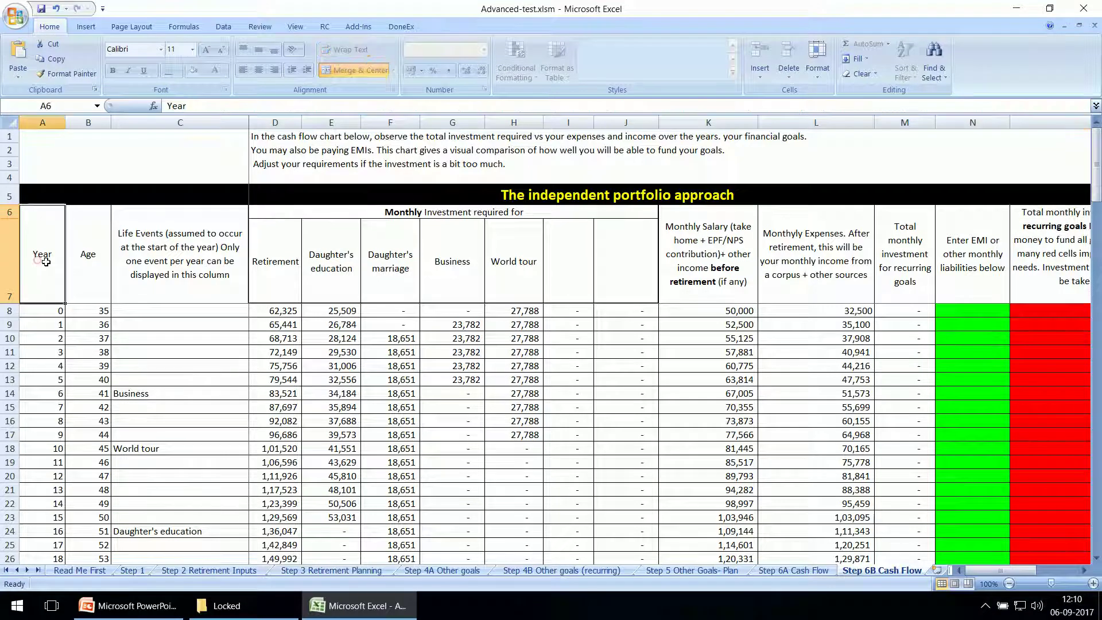
left_click(92, 267)
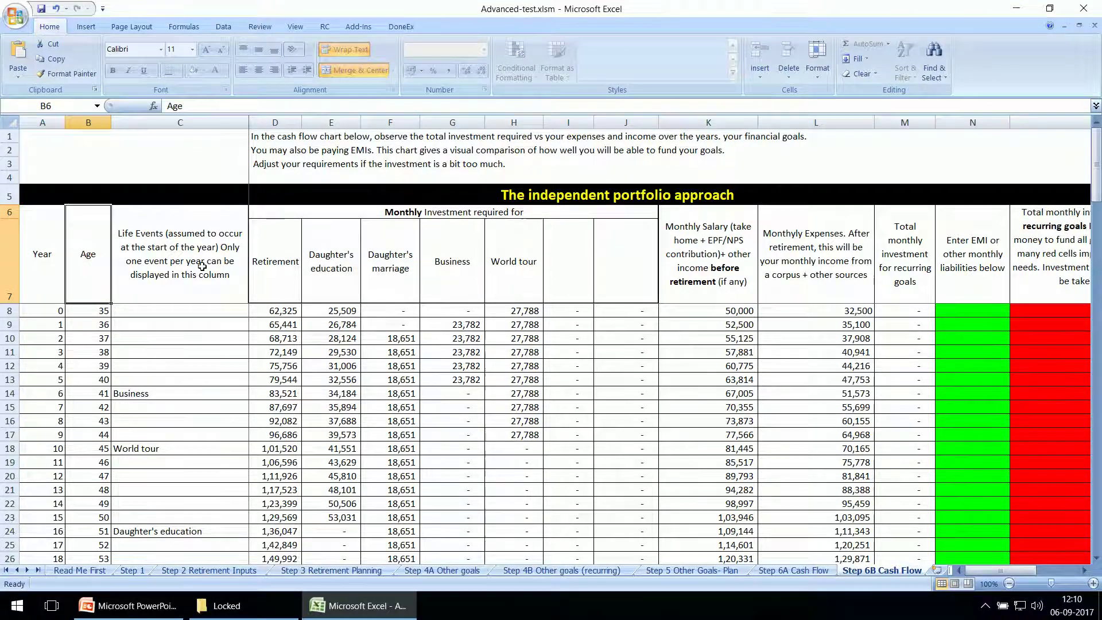
scroll(202, 266, "down", 1)
scroll(202, 266, "up", 1)
left_click(153, 395)
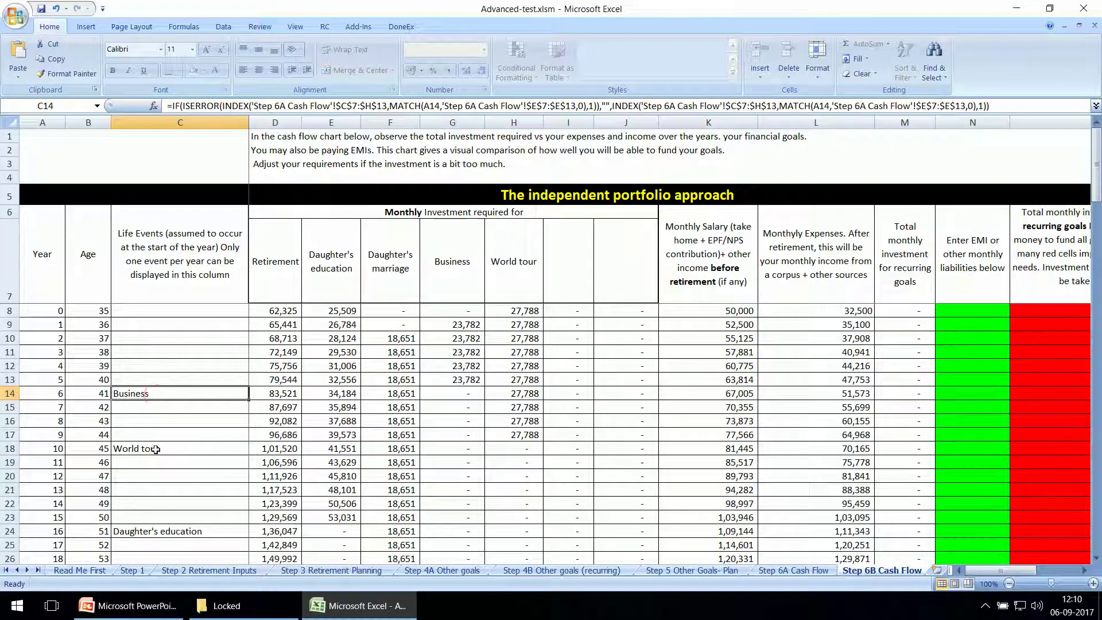
left_click(177, 454)
scroll(189, 471, "down", 4)
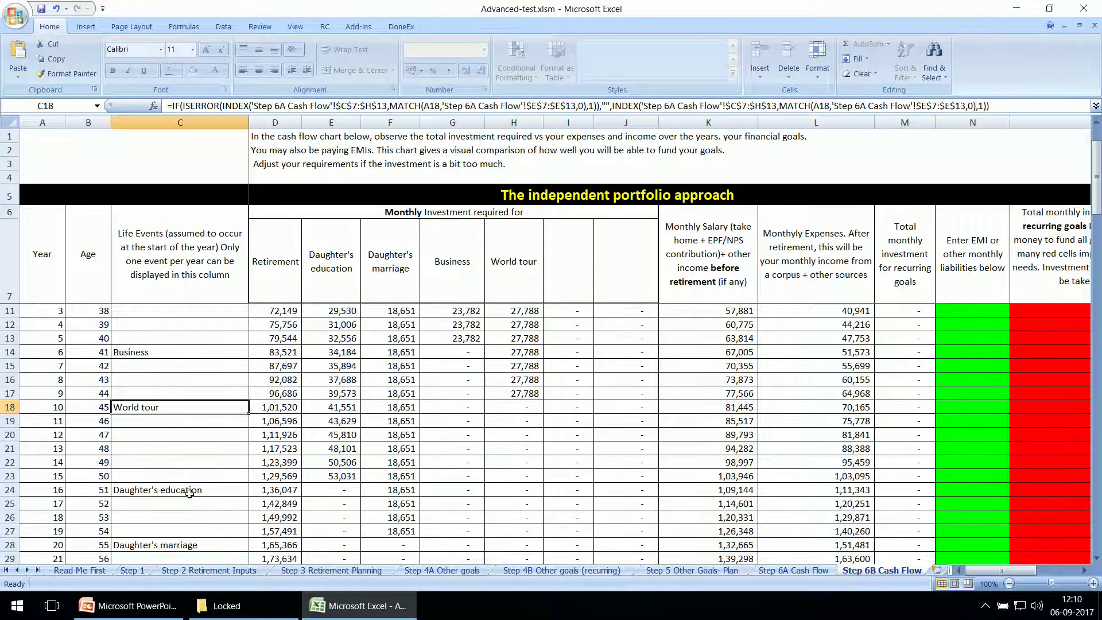
left_click(202, 491)
scroll(202, 488, "up", 3)
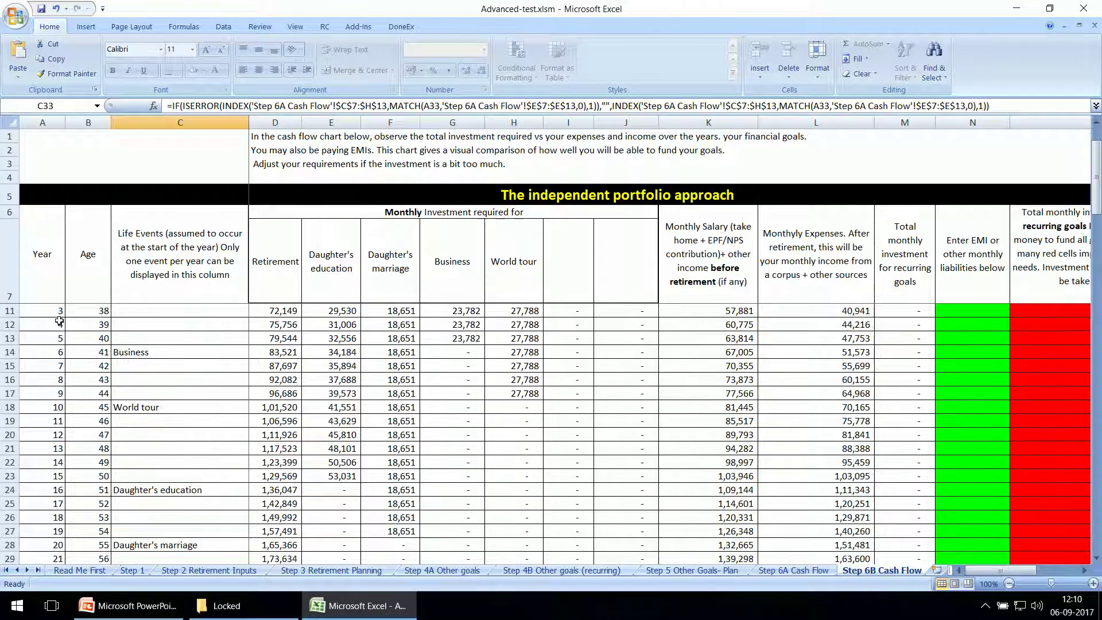
scroll(117, 421, "down", 3)
scroll(116, 420, "up", 4)
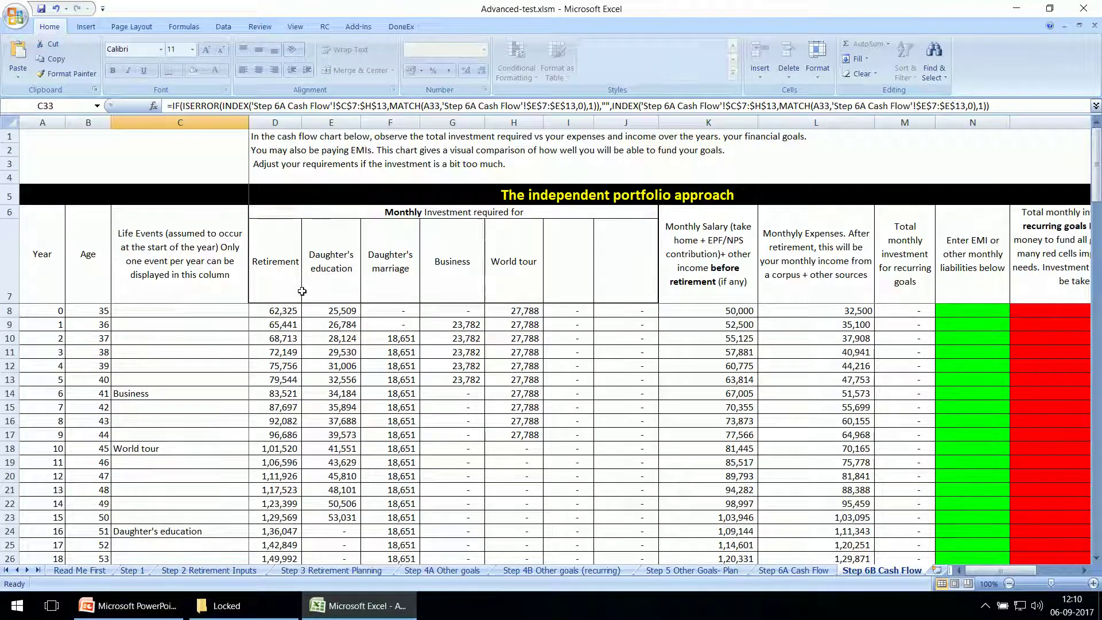
- Check the linked goal headings, salary, expenses and recurring-goal investment columns, then return to Step 6A
left_click(279, 268)
left_click(332, 264)
left_click(387, 261)
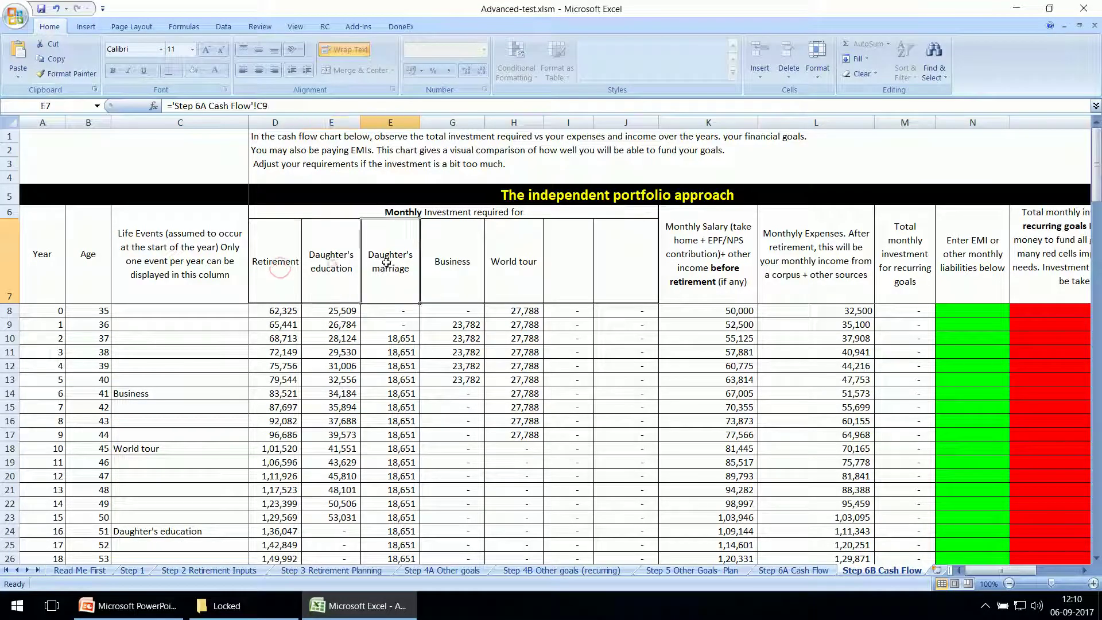
left_click(448, 253)
left_click(501, 266)
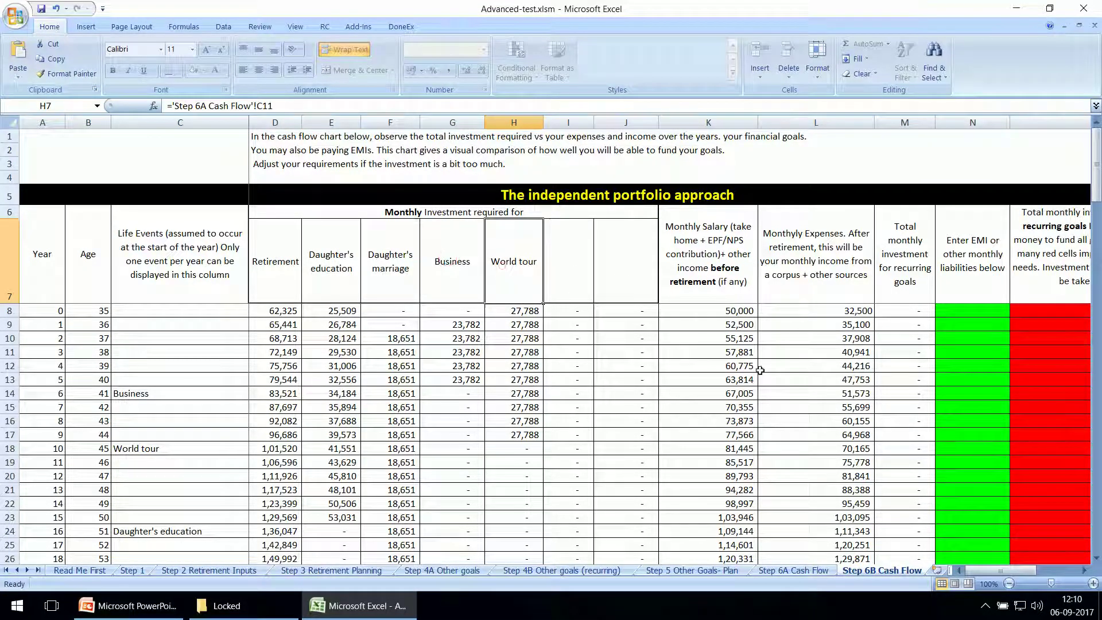
left_click(734, 279)
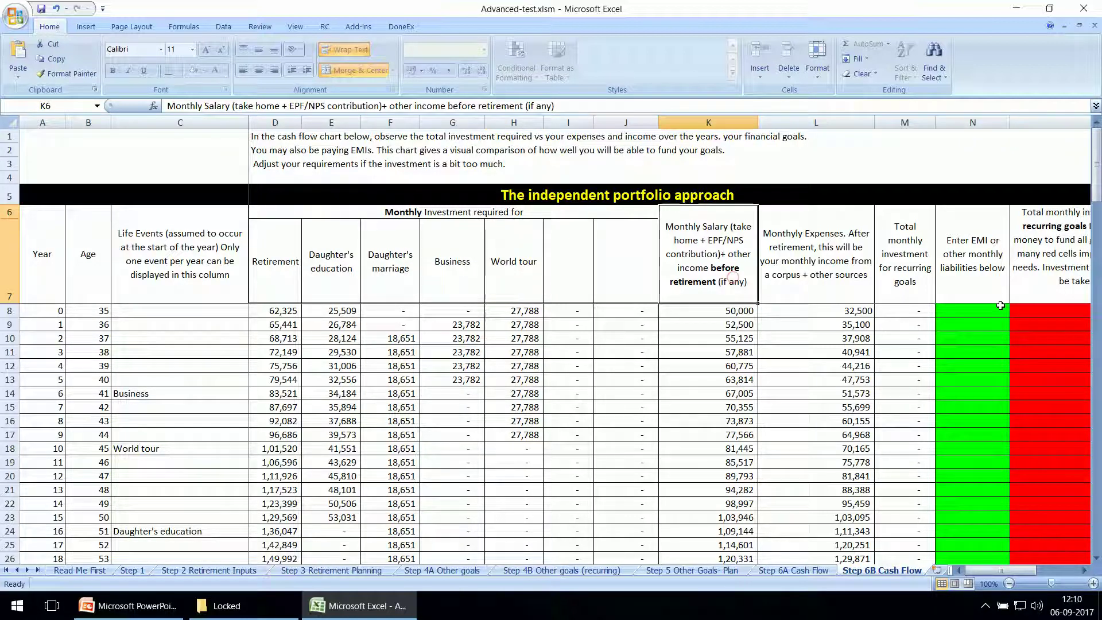
left_click(830, 282)
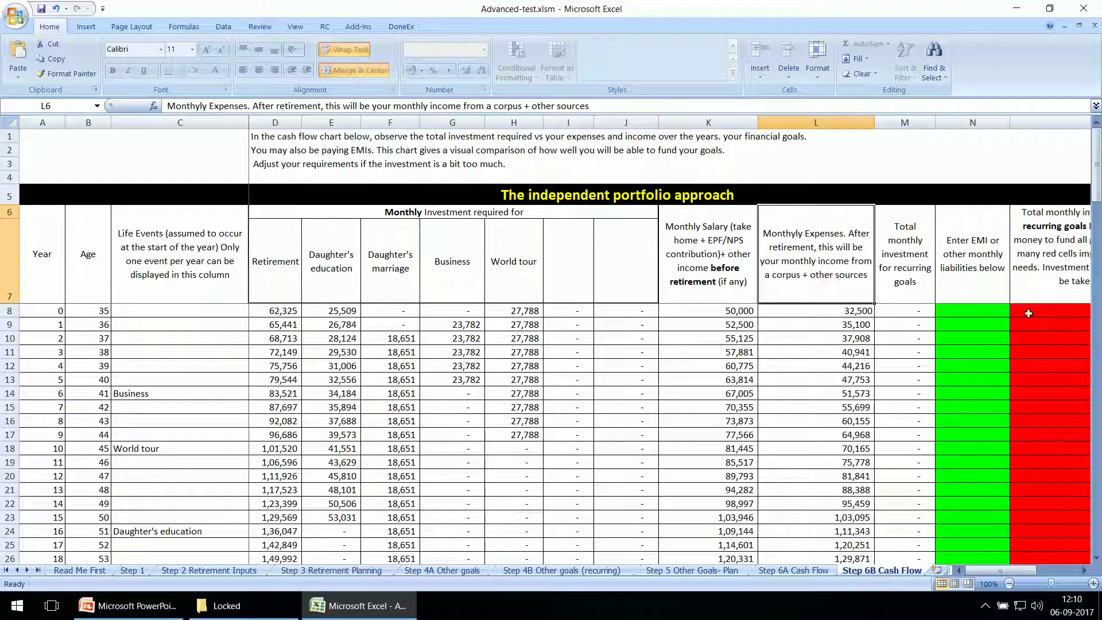
left_click(918, 269)
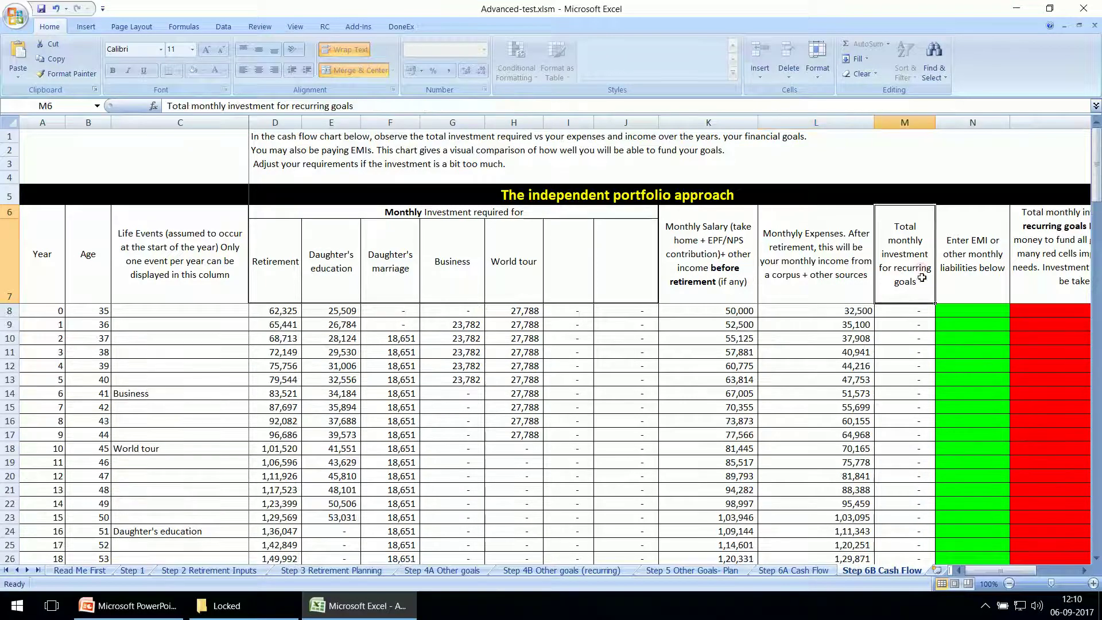
left_click(794, 571)
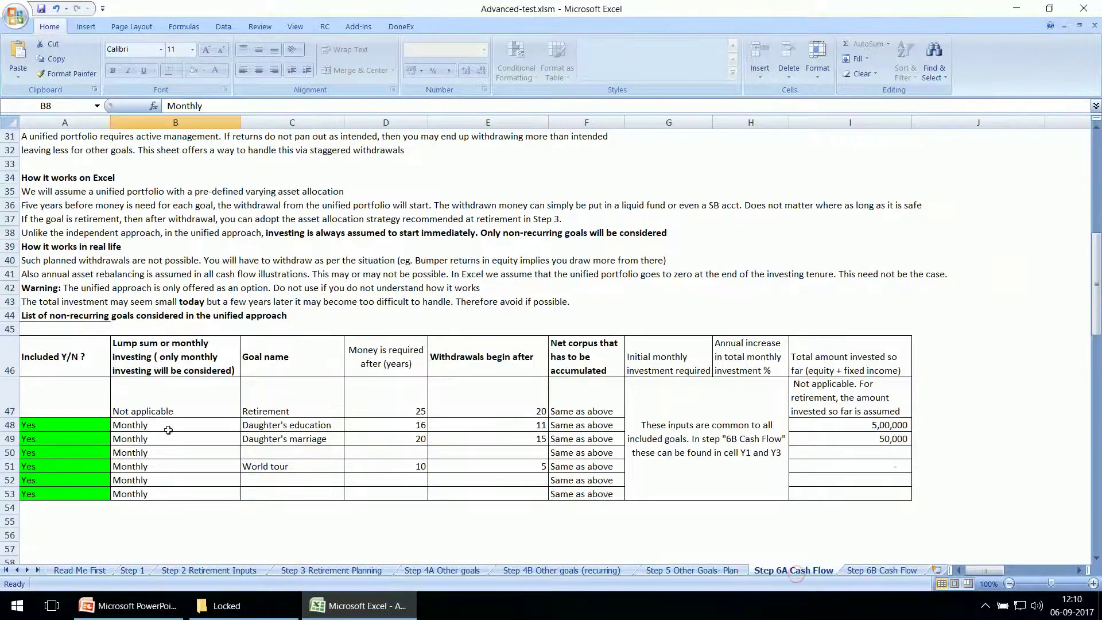
- Set recurring Goal 1, the Laptop, to Yes in A15 on Step 6A
scroll(169, 430, "up", 9)
left_click(94, 348)
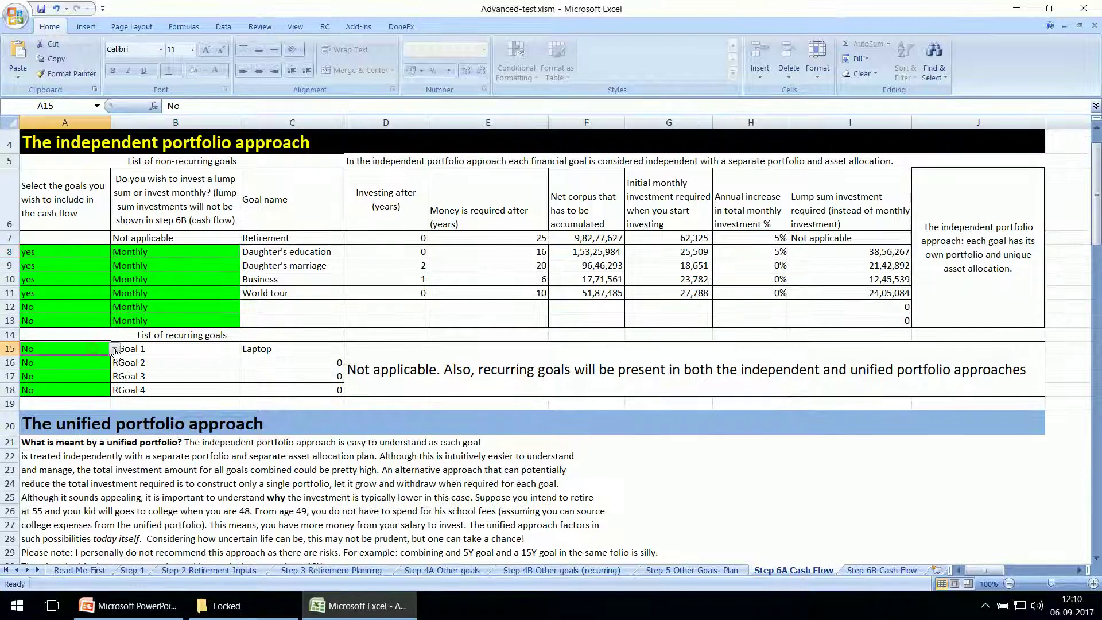
left_click(114, 348)
left_click(63, 358)
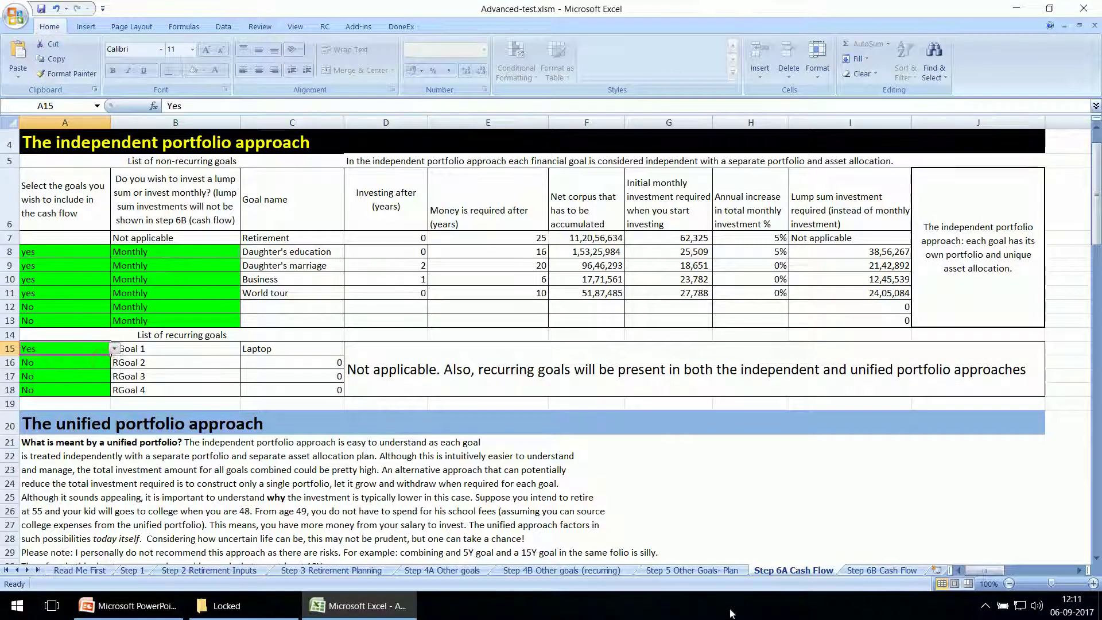
- Return to the Step 6B Cash Flow sheet and check the first EMI entry cell
left_click(866, 574)
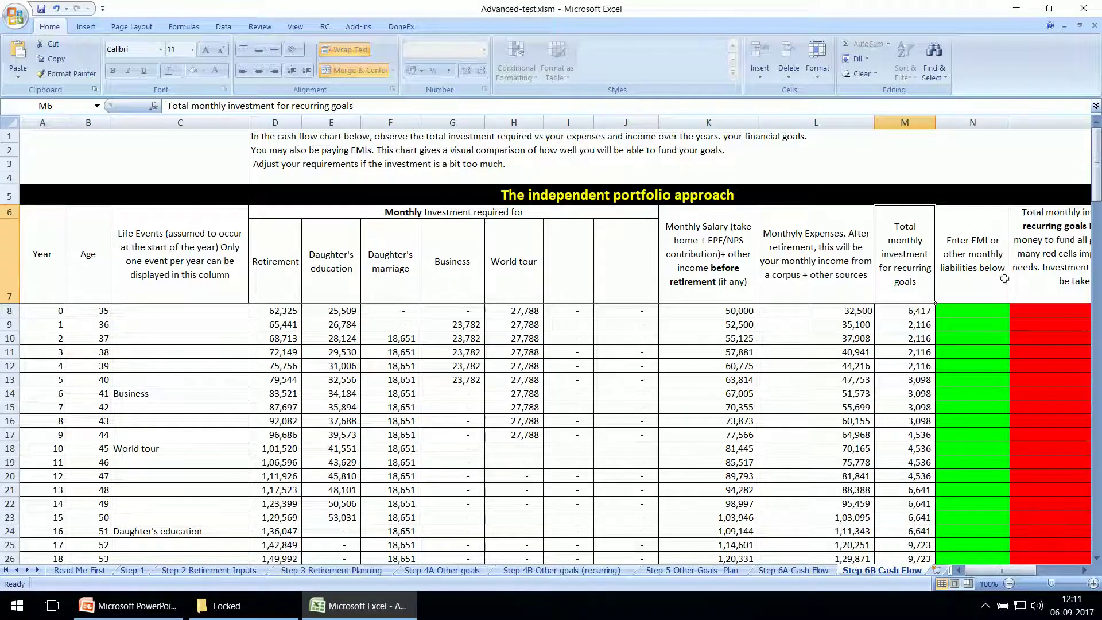
left_click(980, 310)
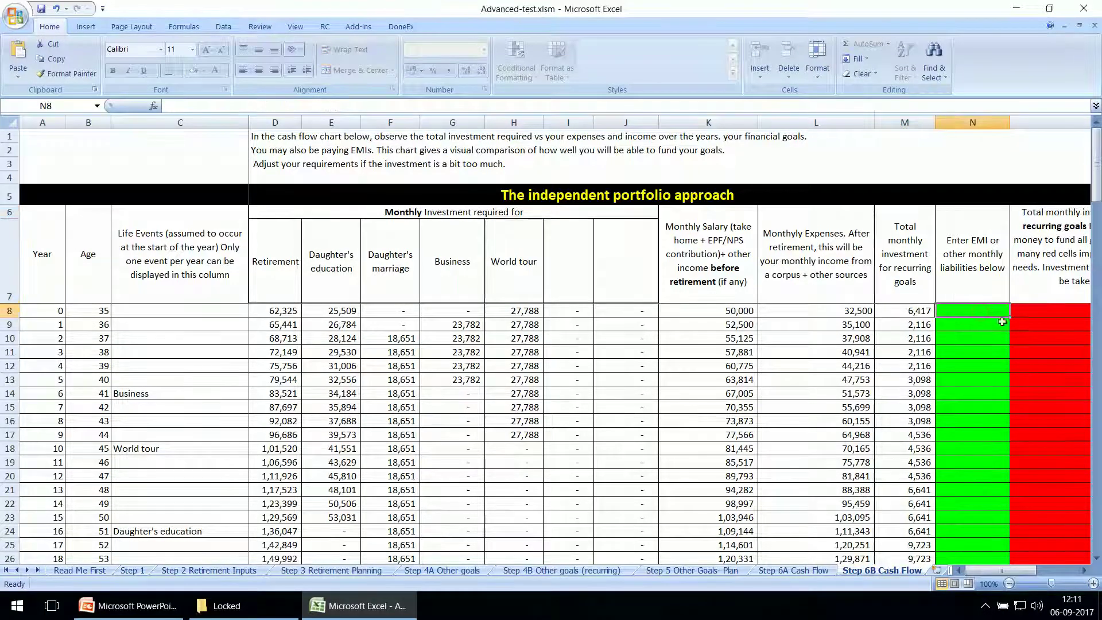
left_click_drag(997, 570, 1005, 571)
scroll(641, 335, "down", 3)
scroll(640, 335, "up", 3)
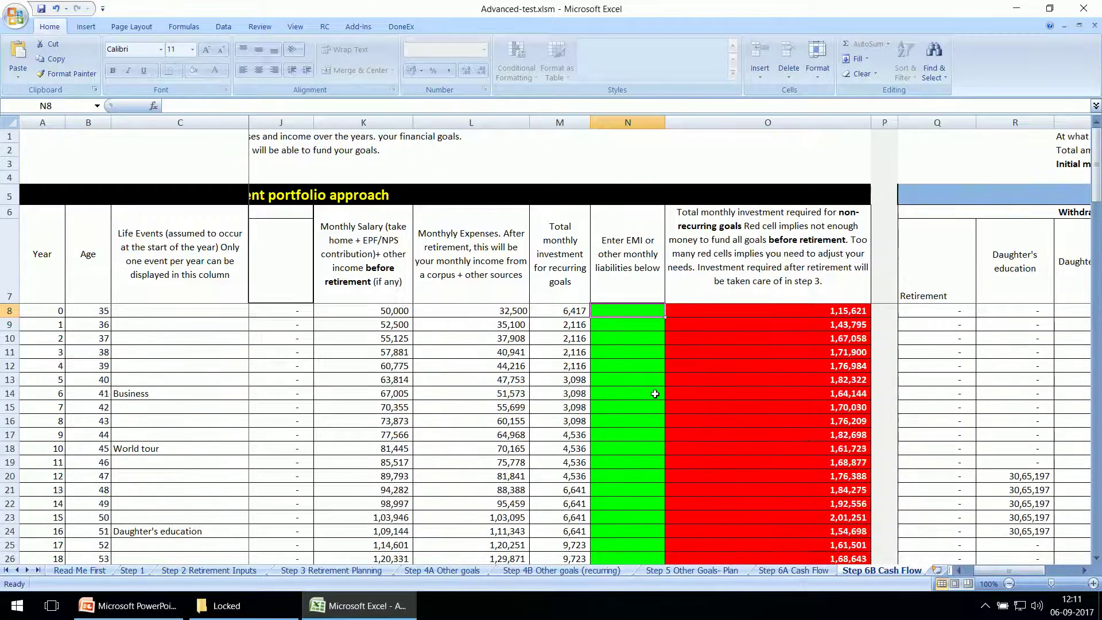
scroll(660, 452, "down", 4)
scroll(654, 465, "up", 4)
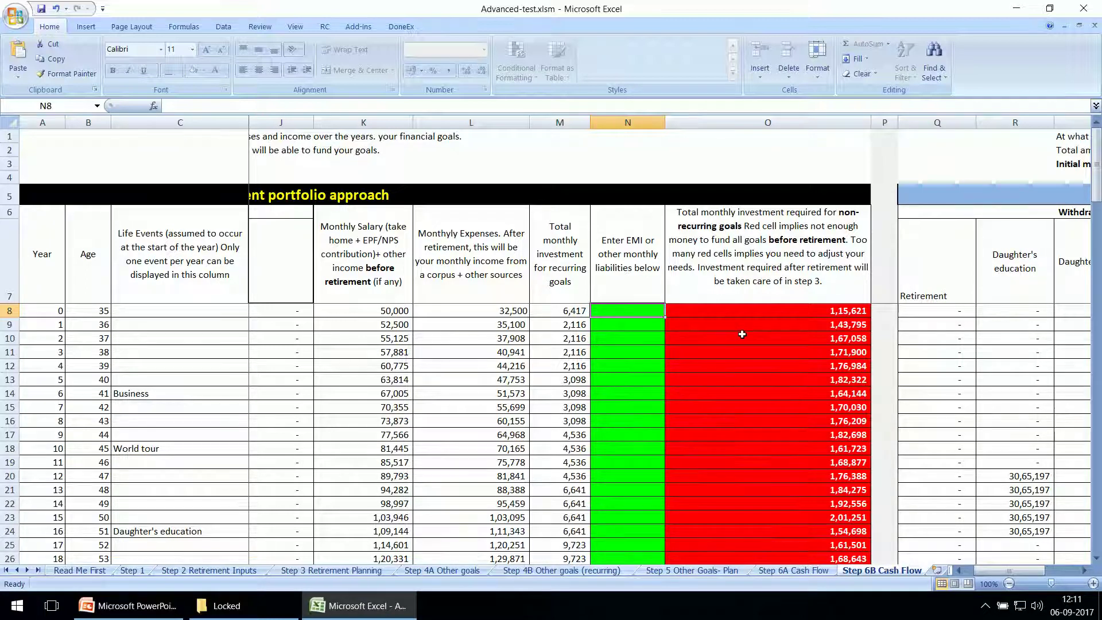
- Select the yearly investment totals O8:O19 and review the year 4 total
left_click_drag(719, 309, 726, 458)
scroll(726, 453, "down", 5)
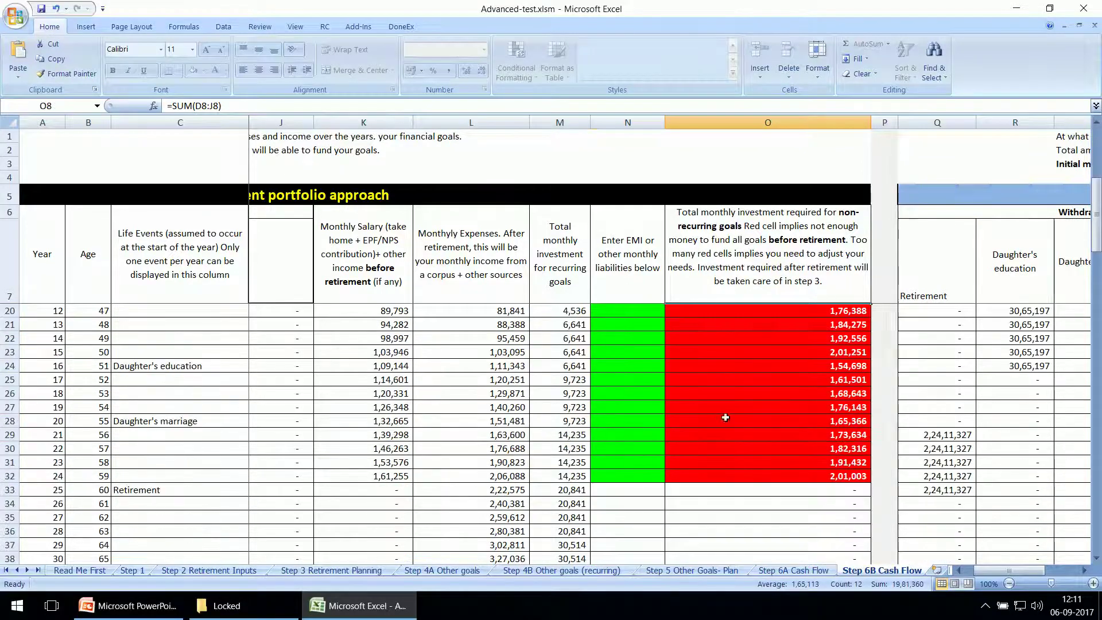
scroll(726, 433, "up", 5)
left_click(738, 365)
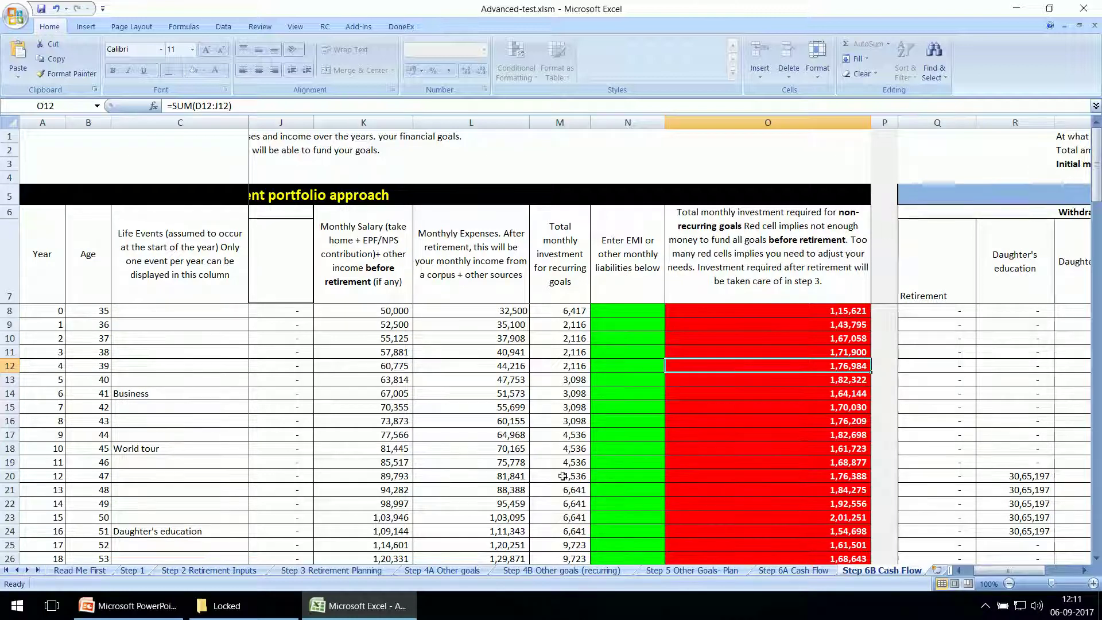
scroll(746, 378, "down", 4)
scroll(756, 393, "up", 2)
scroll(756, 393, "up", 2)
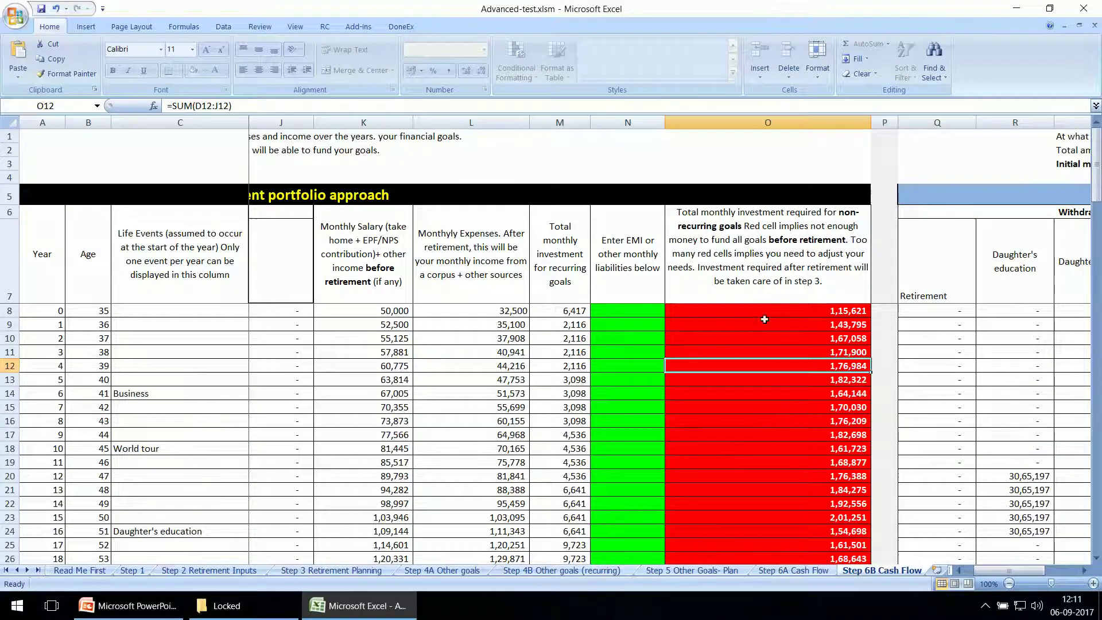
scroll(769, 413, "down", 4)
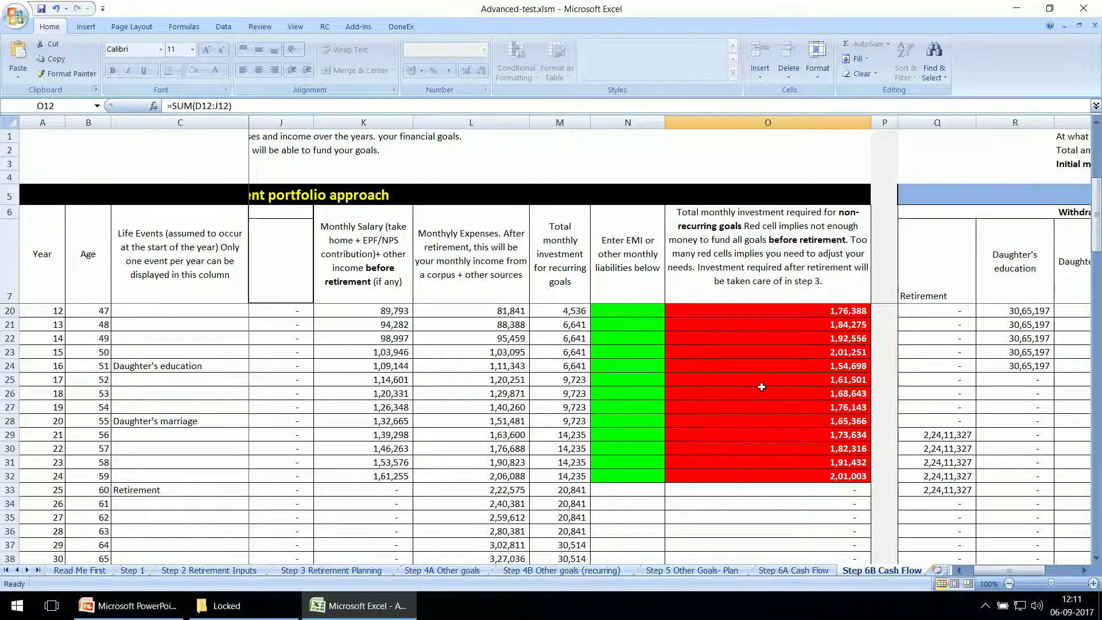
scroll(761, 387, "up", 4)
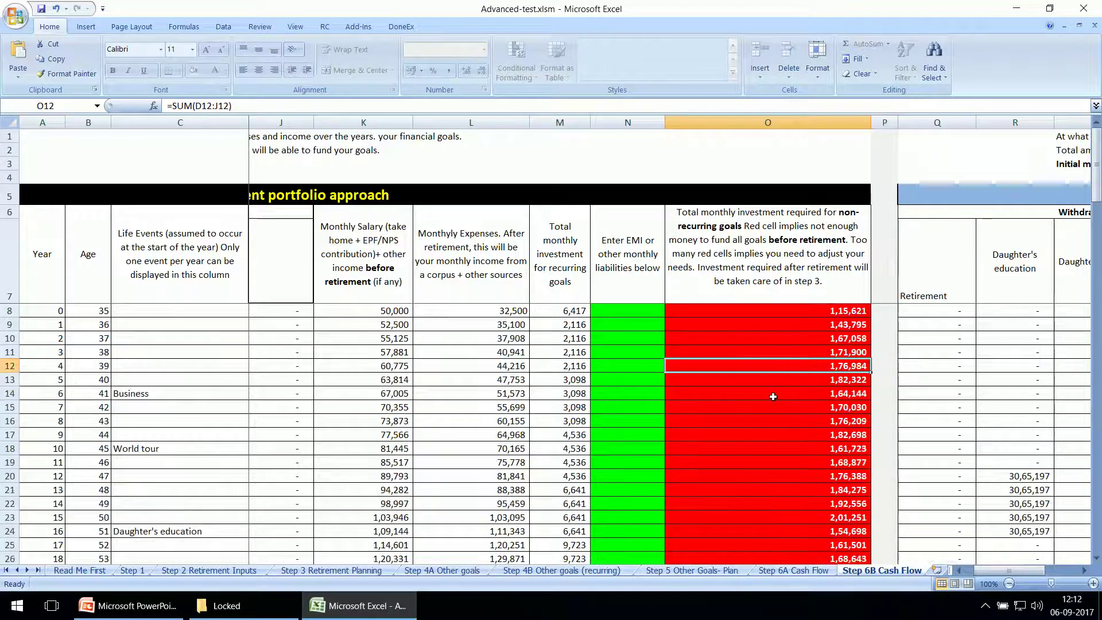
scroll(773, 395, "down", 5)
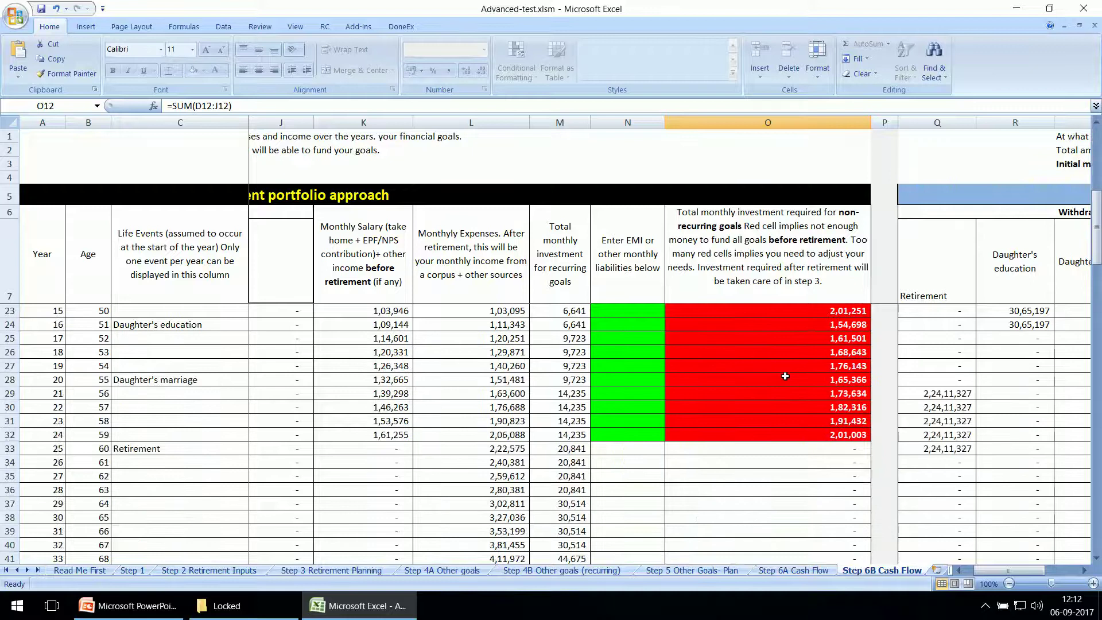
scroll(785, 376, "up", 5)
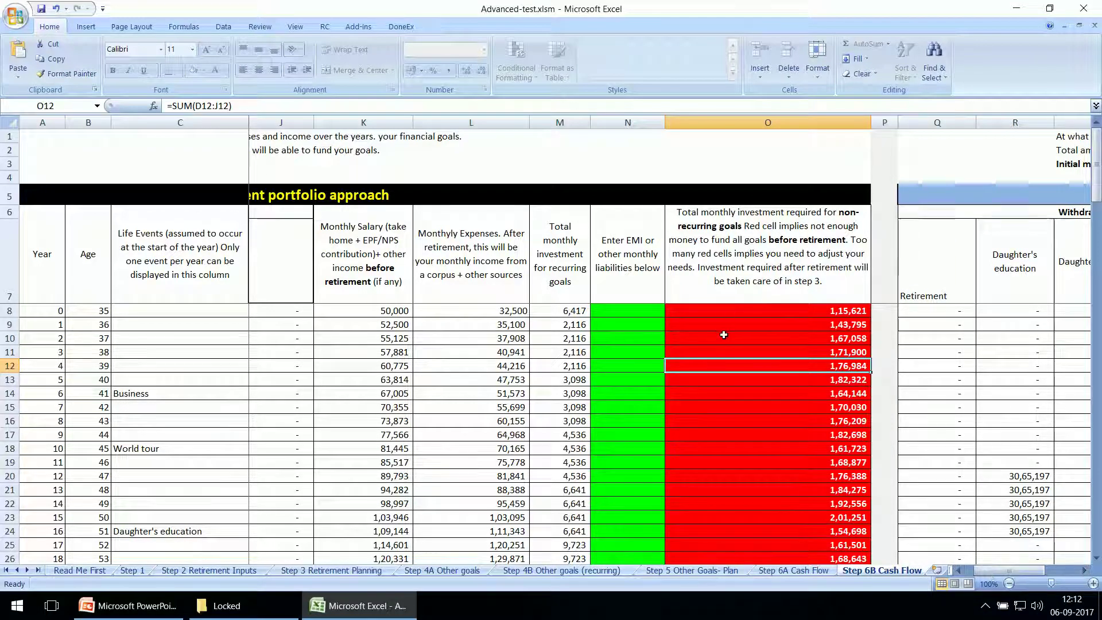
- Switch Step 6A then Step 6B and scroll right to the unified portfolio's 1,29,643 monthly investment
left_click(1019, 570)
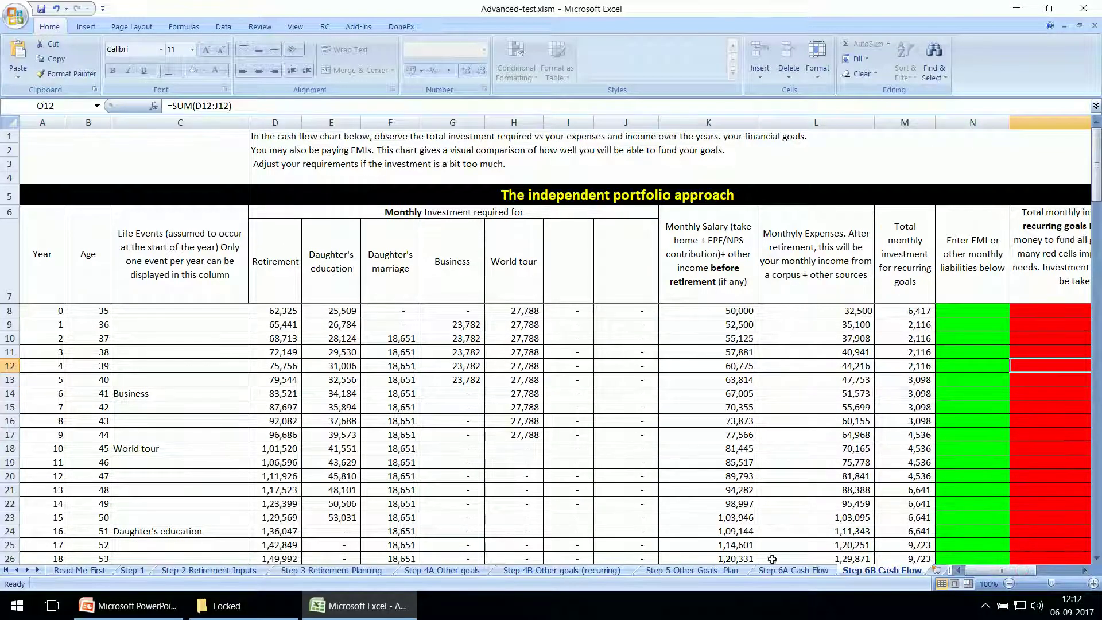
left_click(794, 569)
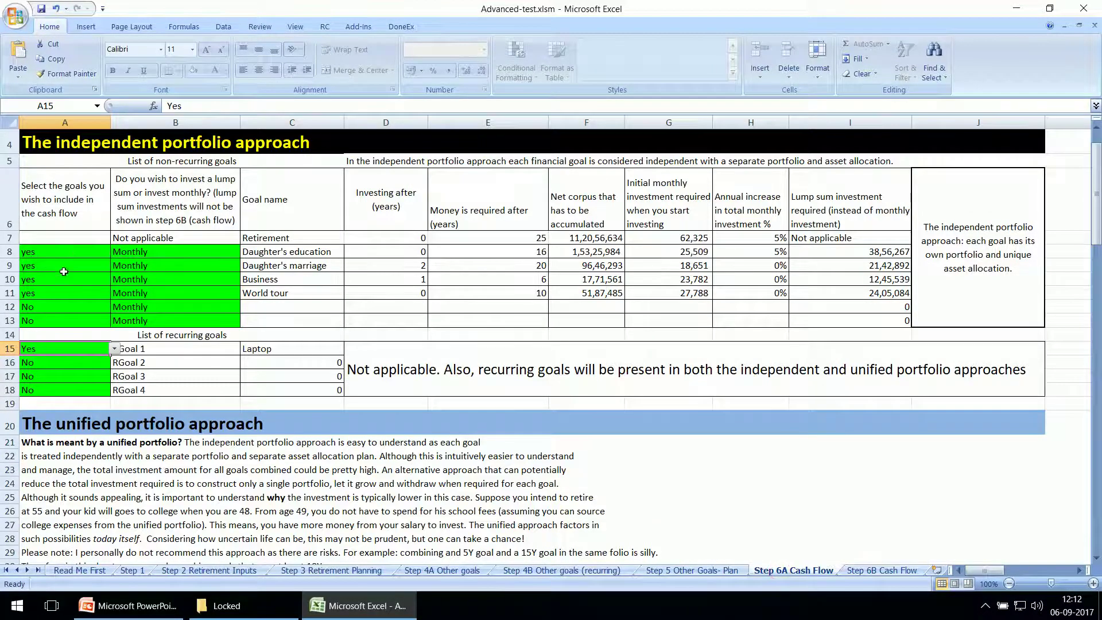
left_click(890, 571)
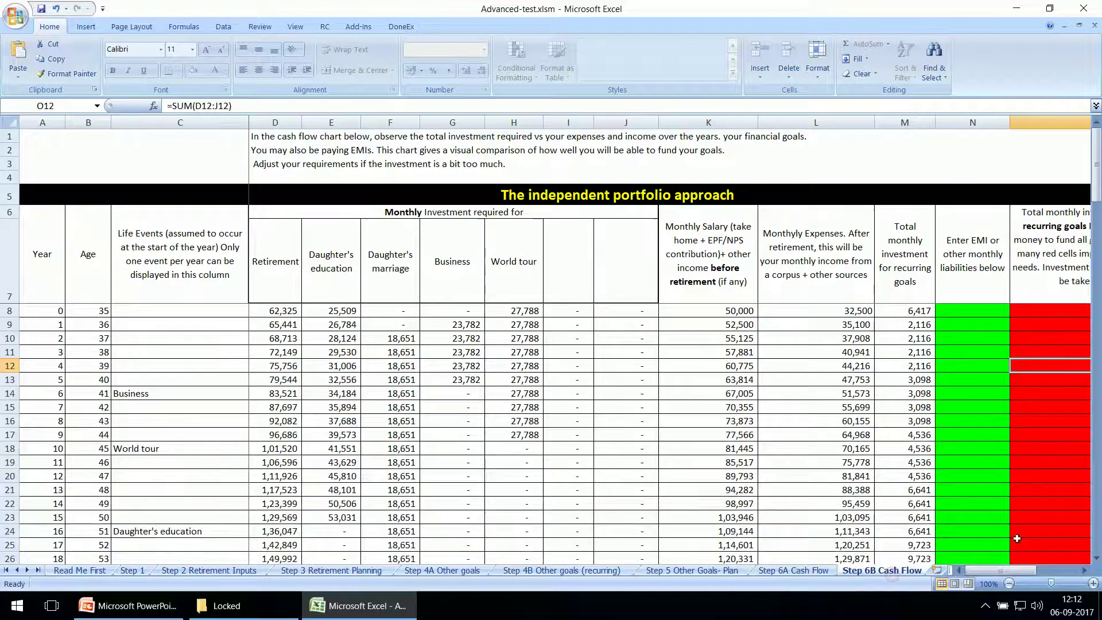
mouse_move(987, 568)
left_mouse_down()
mouse_move(1008, 572)
mouse_move(997, 577)
left_mouse_up()
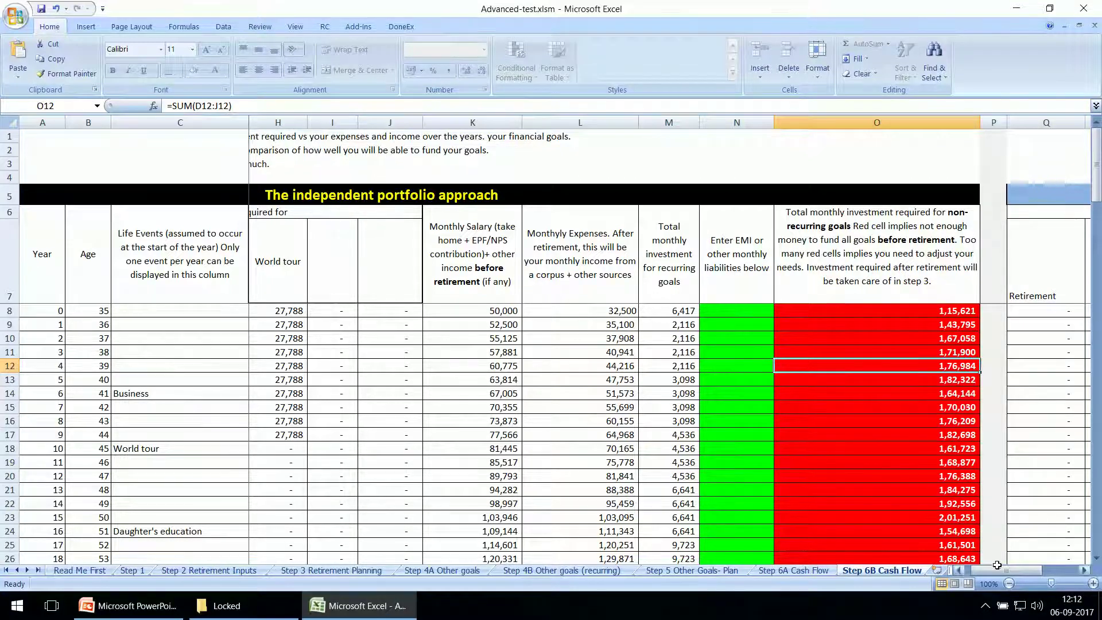
left_click_drag(997, 569, 996, 567)
left_click_drag(1010, 571, 1020, 575)
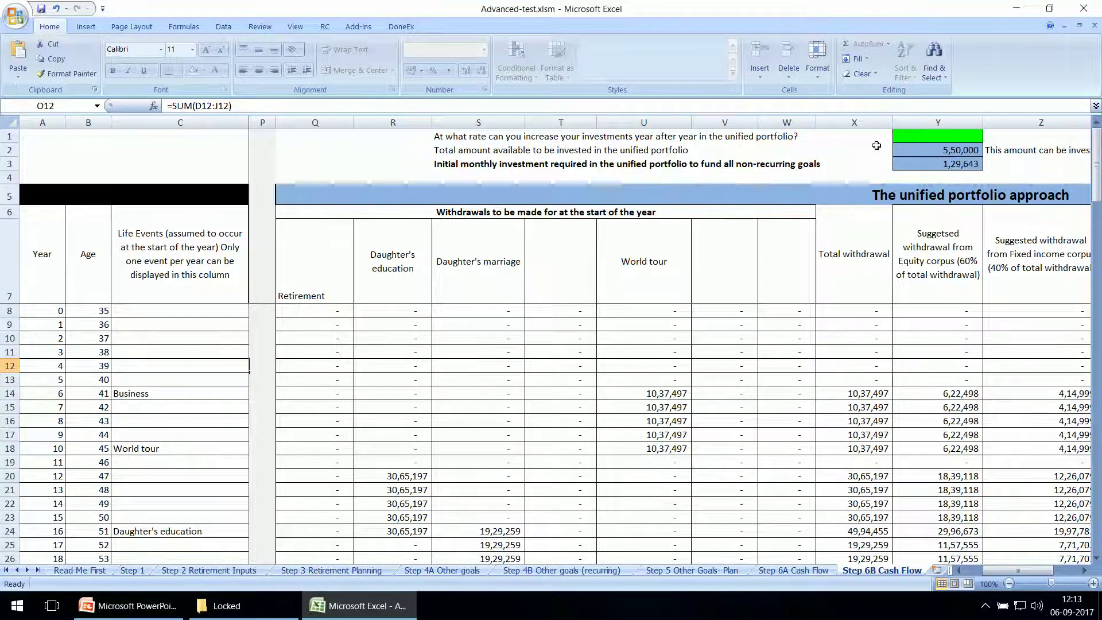
- Enter 5% in Y1 as the unified portfolio's yearly investment increase rate
left_click(913, 132)
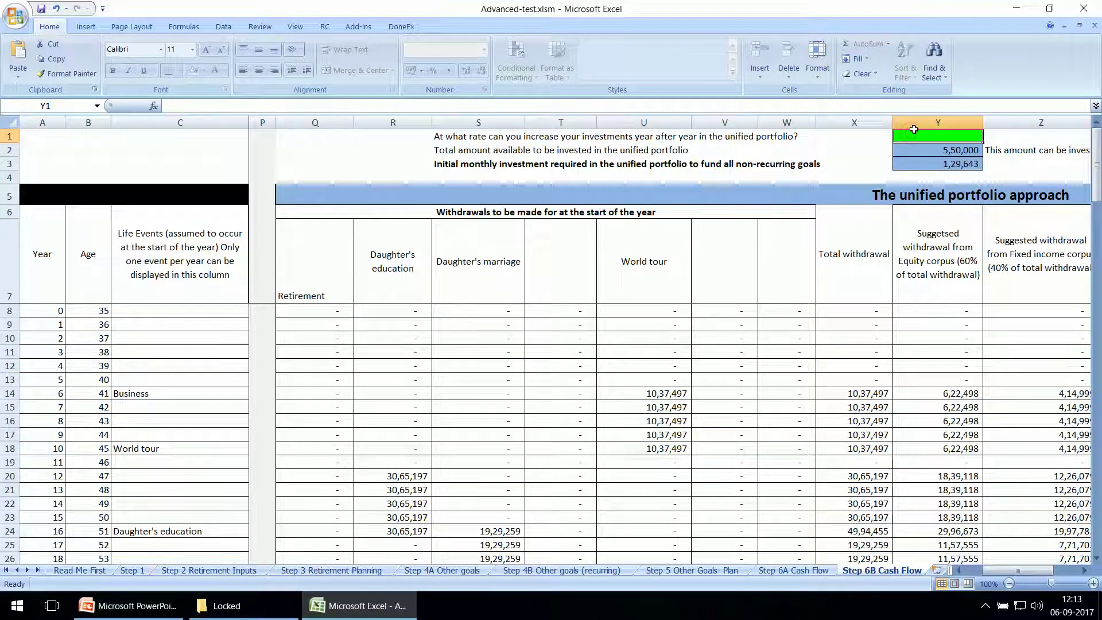
type("5%")
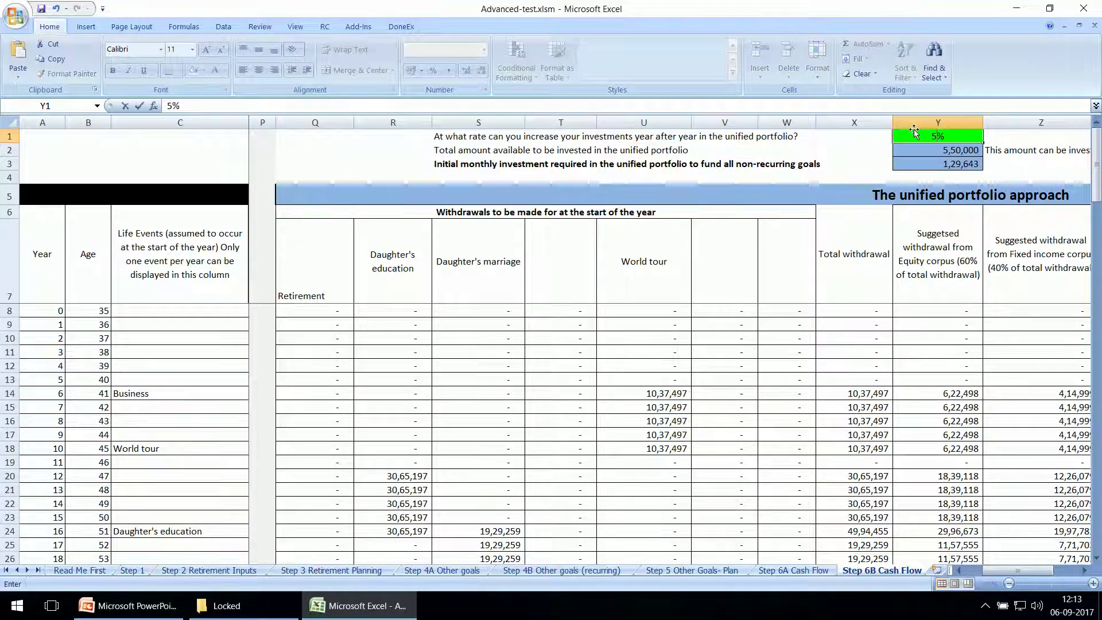
key("Return")
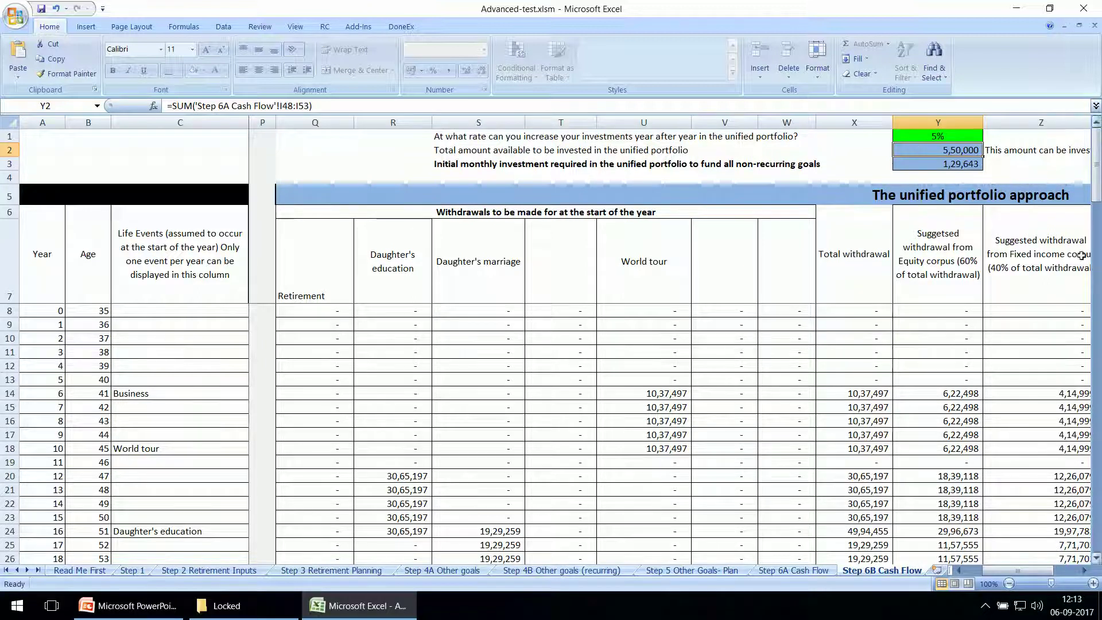
left_click_drag(1002, 570, 1008, 570)
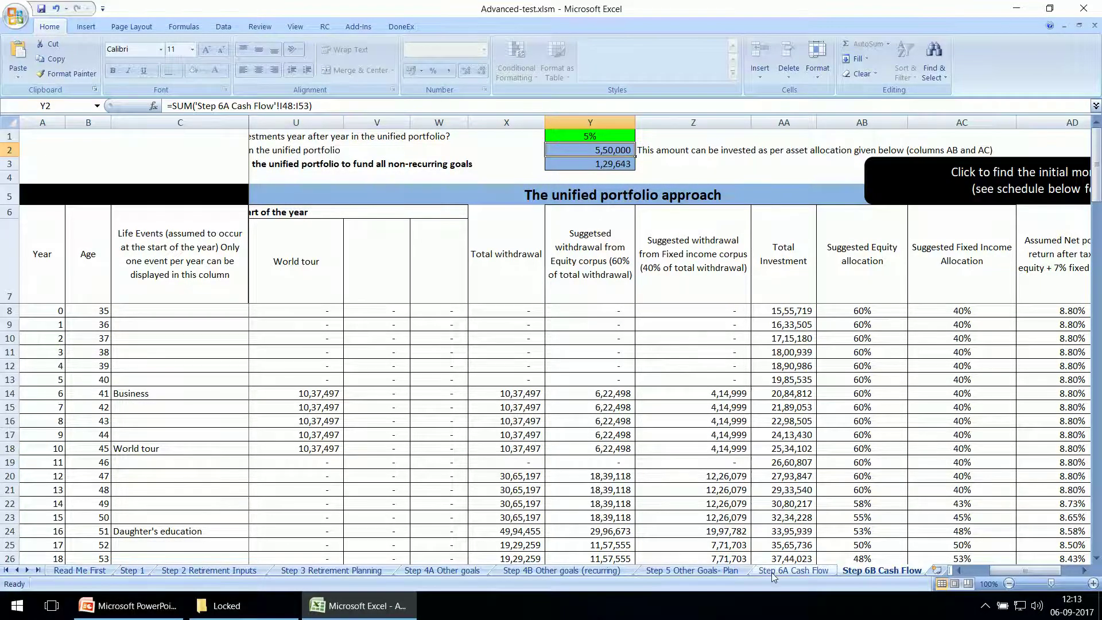
left_click(793, 570)
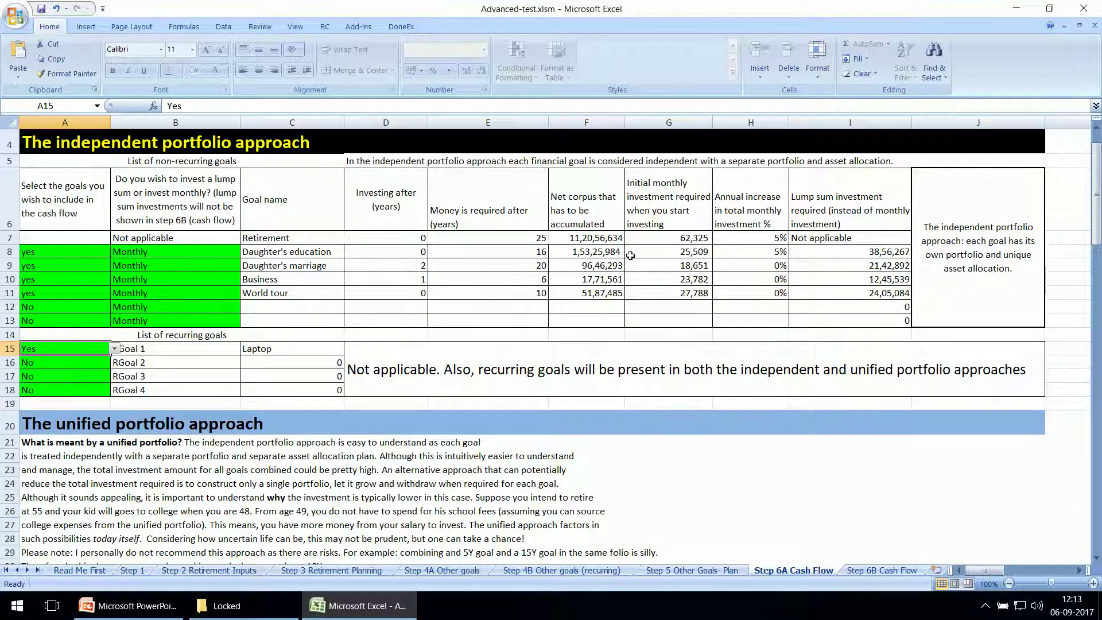
left_click(872, 570)
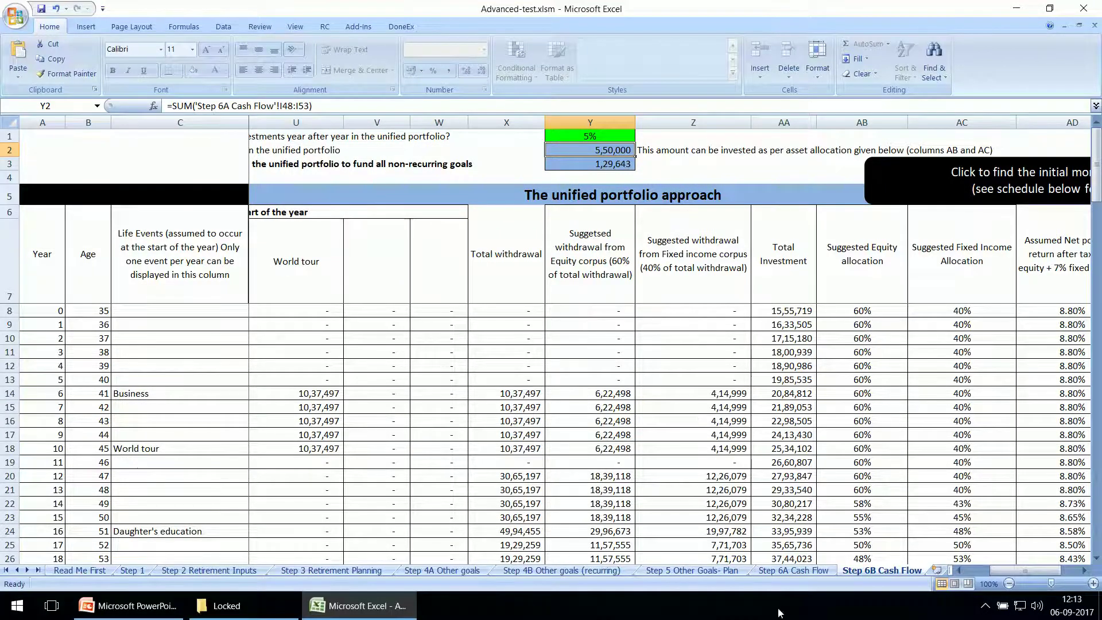
left_click(794, 569)
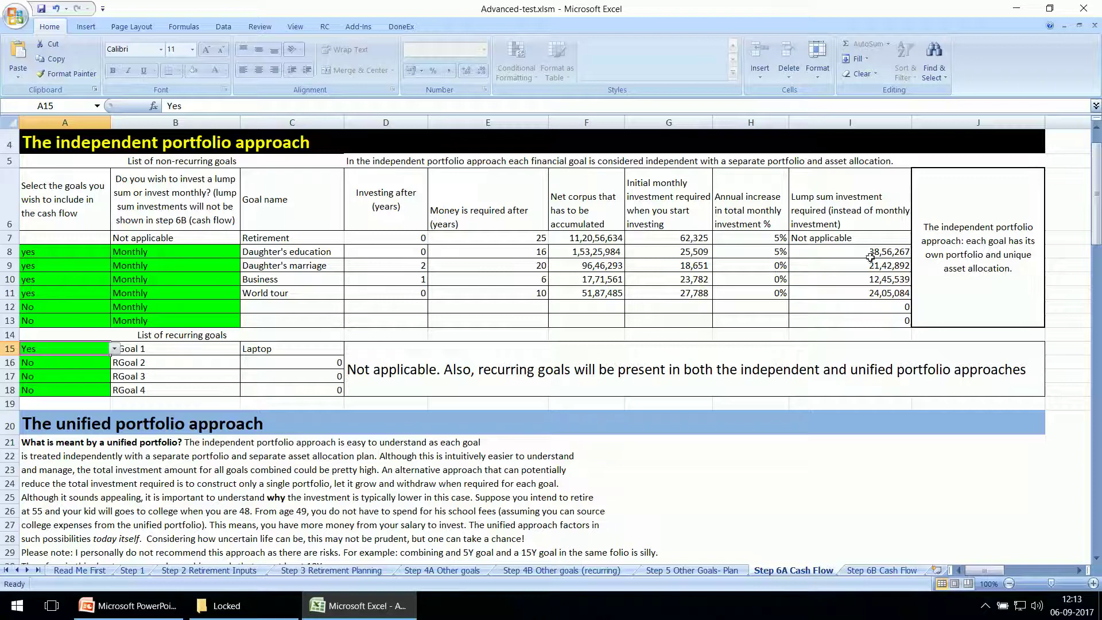
scroll(846, 342, "down", 8)
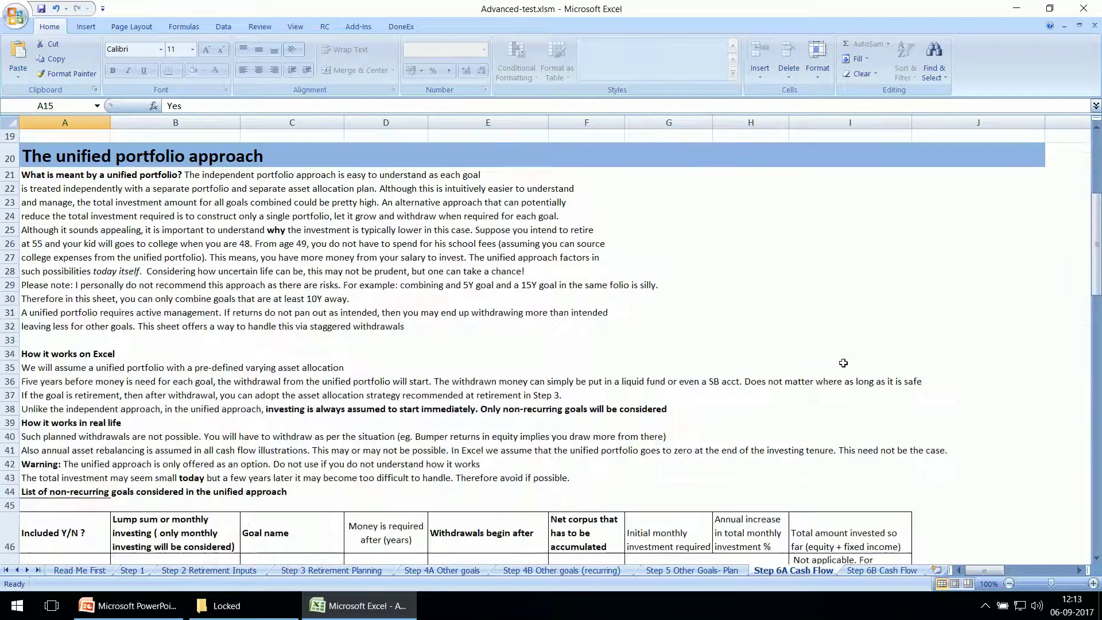
scroll(840, 434, "down", 1)
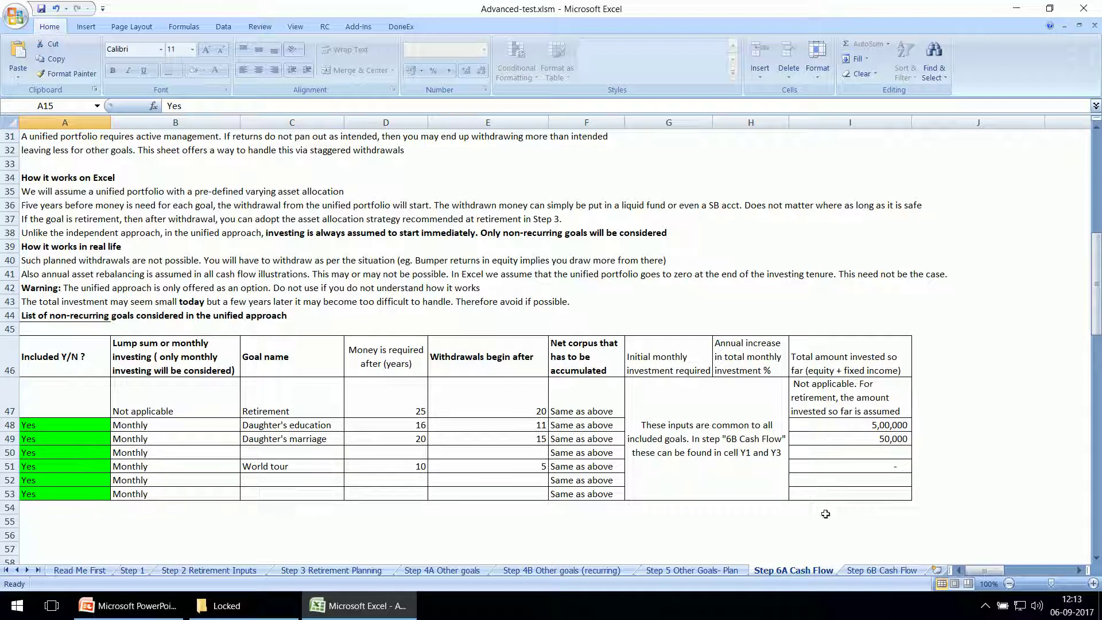
left_click(874, 571)
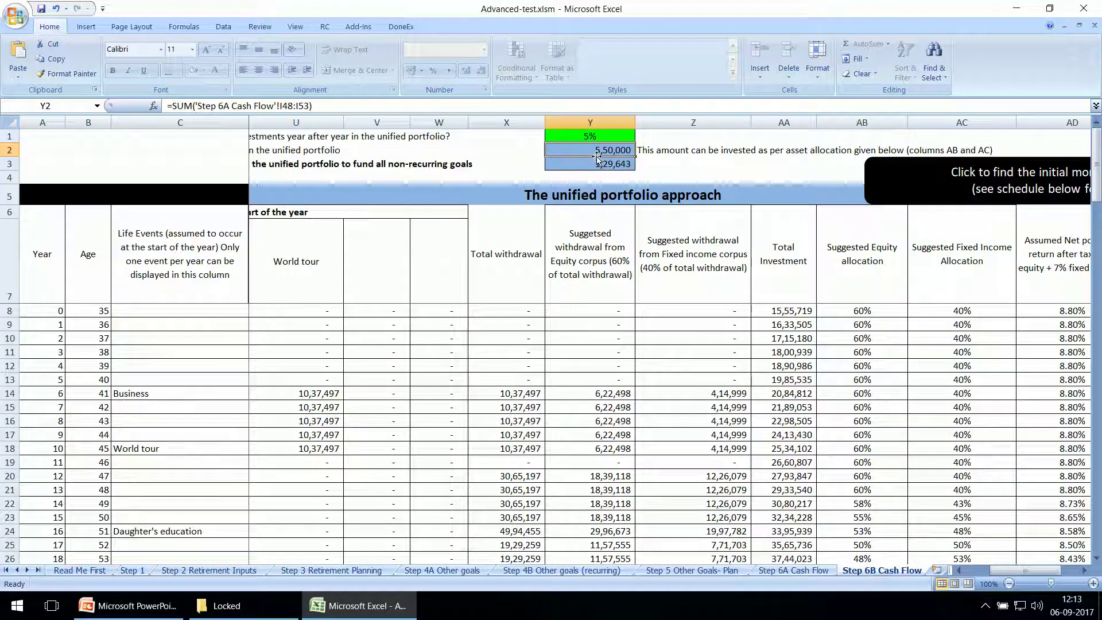
left_click(766, 569)
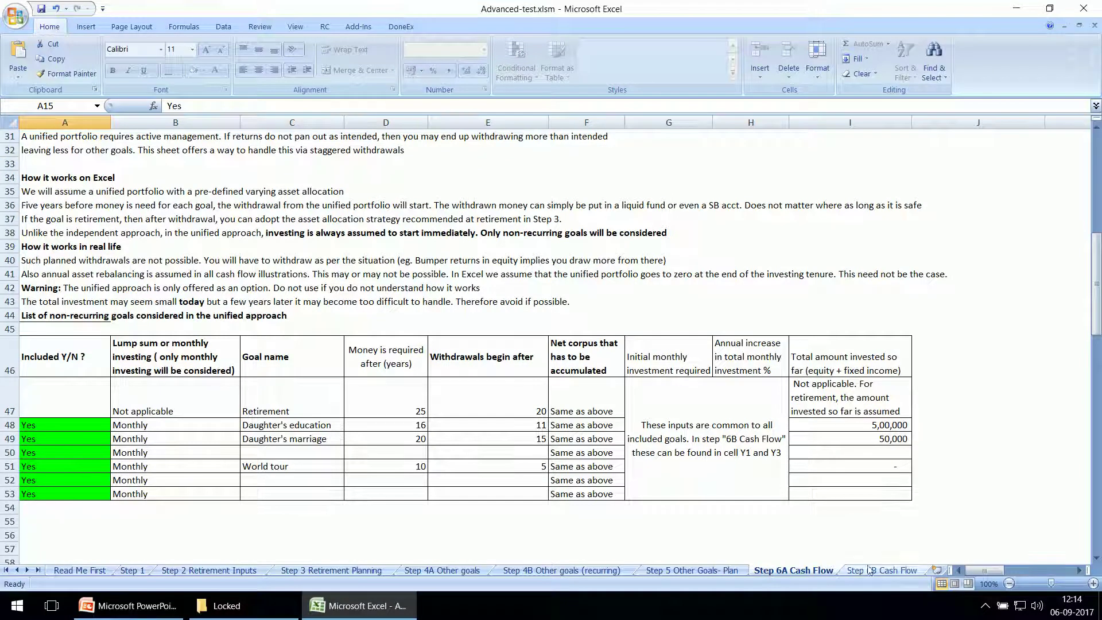
left_click(837, 559)
left_click(881, 570)
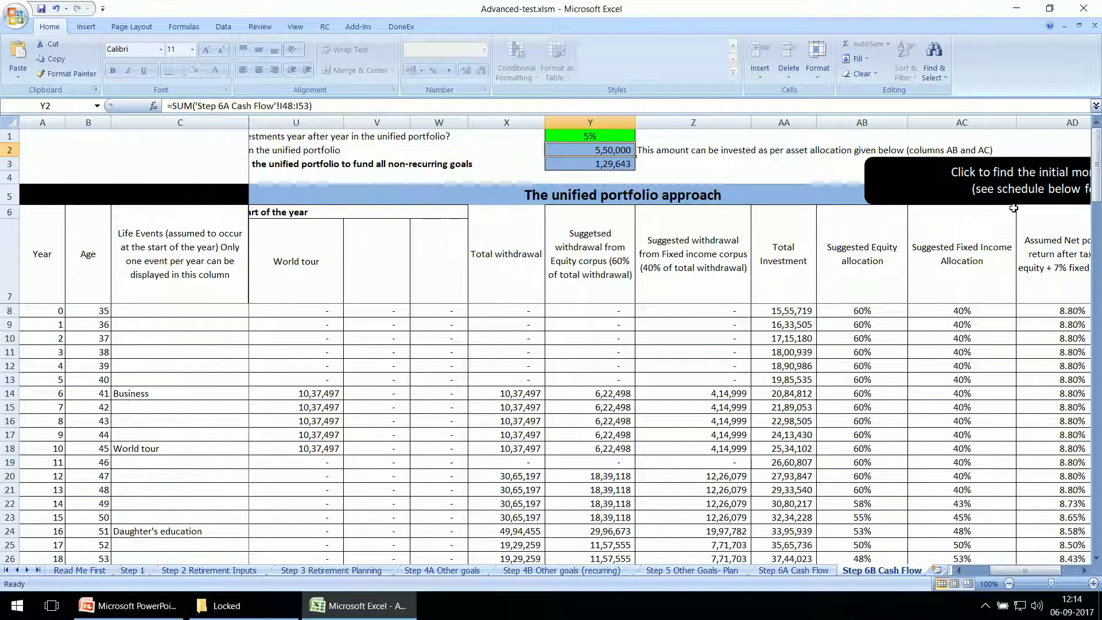
- Run the initial monthly investment macro so Y3 shows 1,23,546, then scroll across the results
left_click(1011, 189)
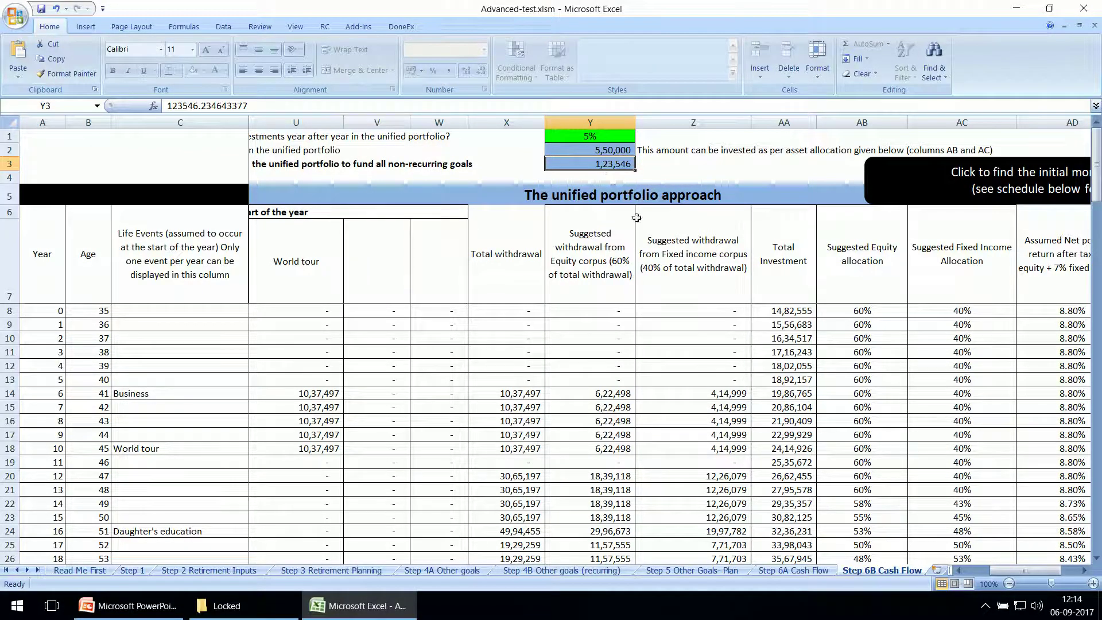
mouse_move(1021, 570)
left_mouse_down()
mouse_move(1004, 567)
mouse_move(1012, 574)
left_mouse_up()
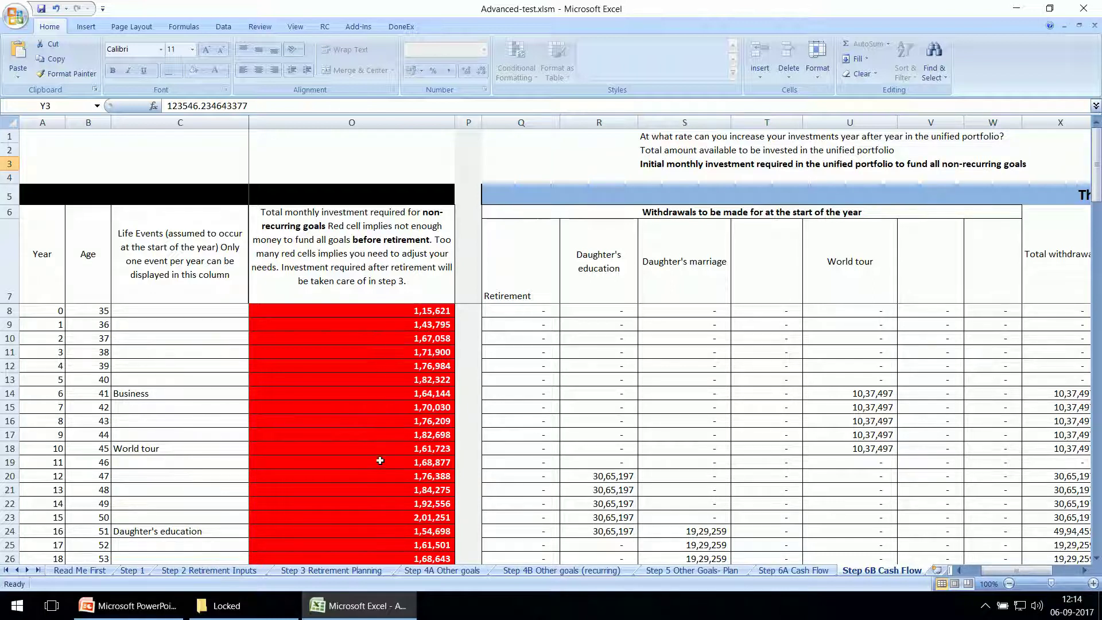
left_click_drag(1021, 571, 1030, 576)
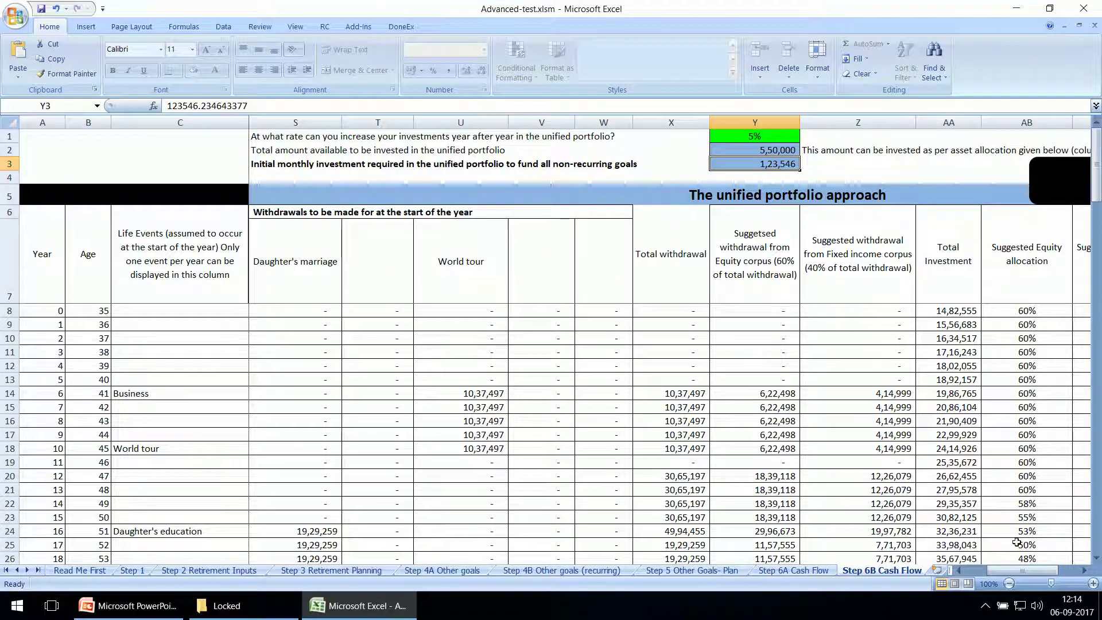
left_click_drag(1024, 572, 1032, 577)
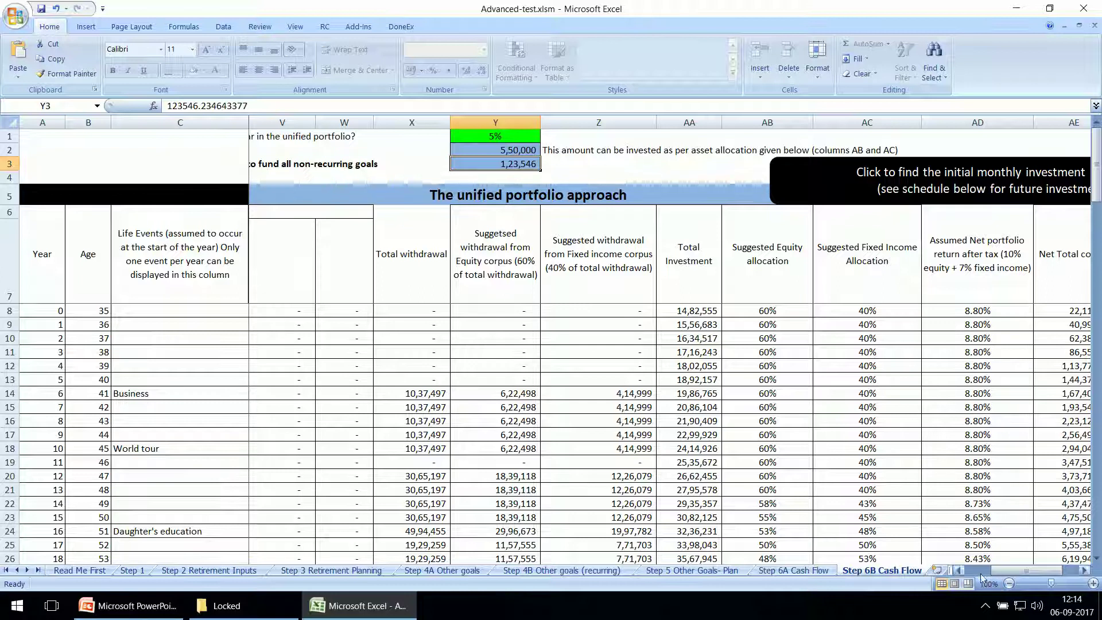
left_click_drag(981, 572, 1016, 568)
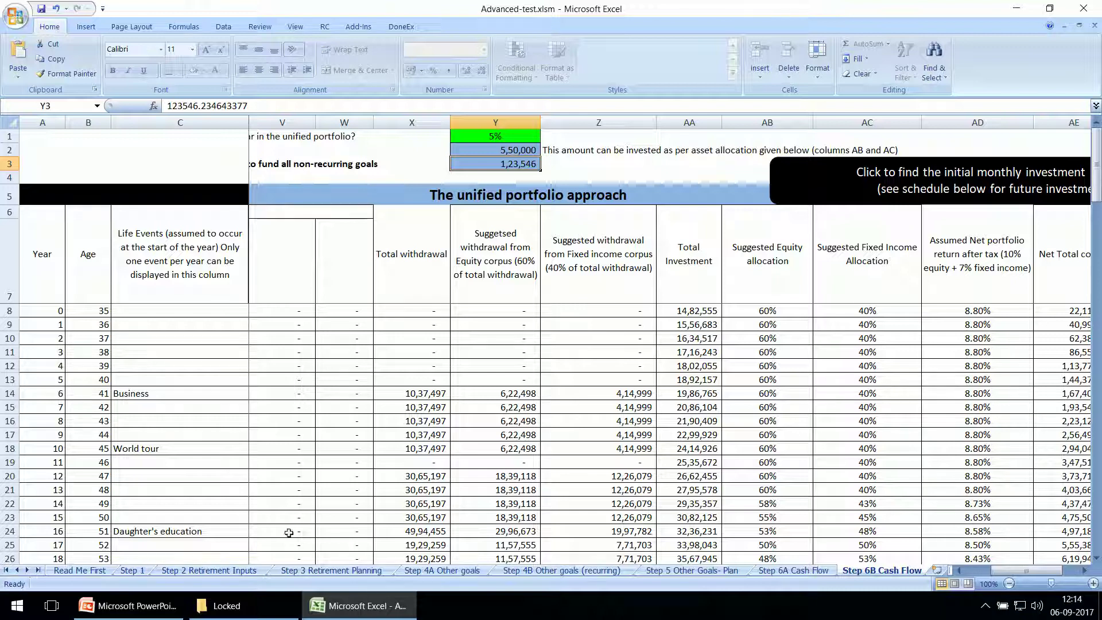
- View the Unified Portfolio slide in PowerPoint, then bring the Excel workbook back
mouse_move(163, 615)
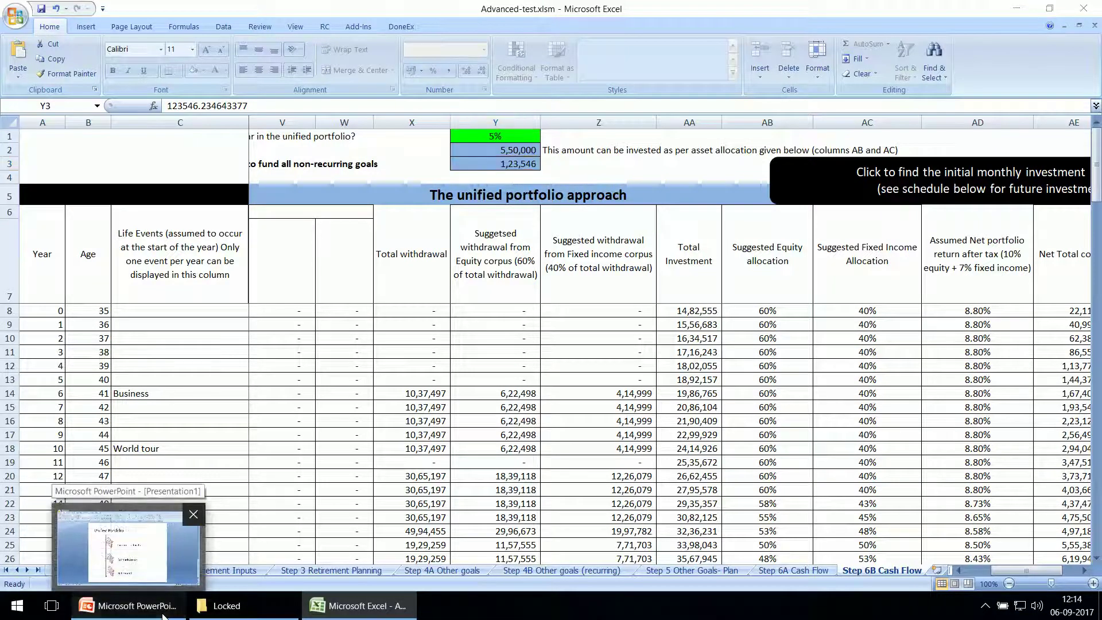
left_click(163, 612)
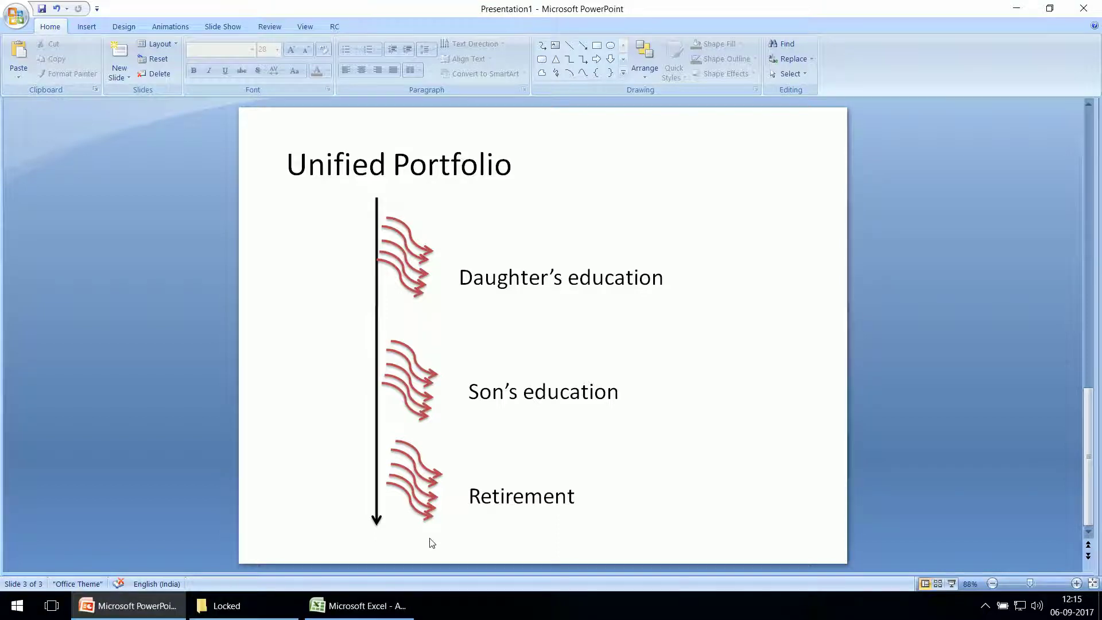
mouse_move(340, 615)
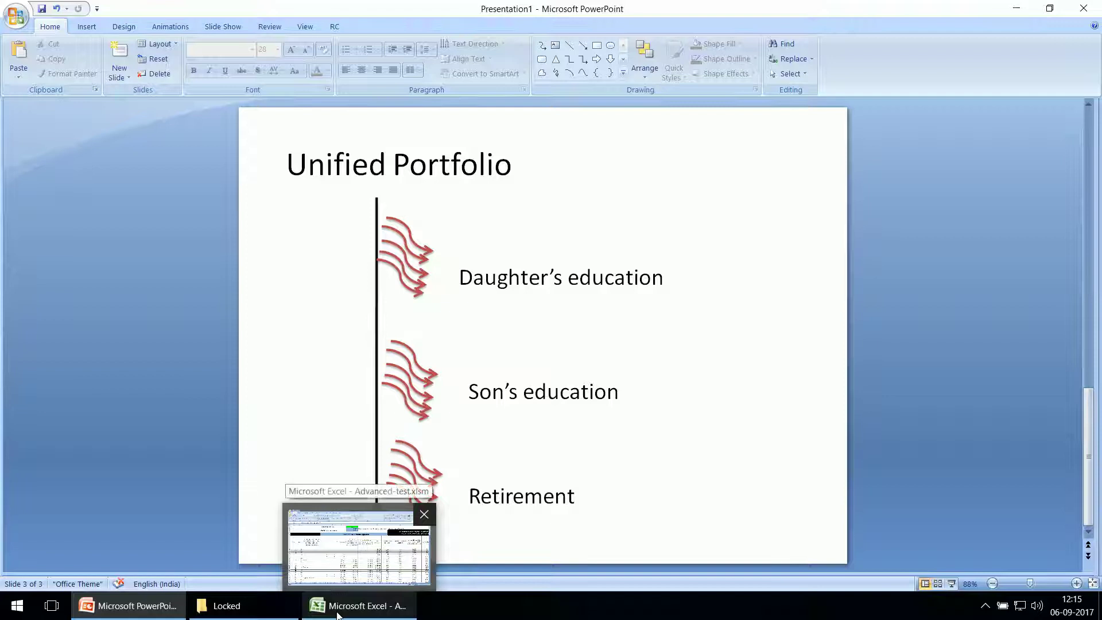
left_click(339, 615)
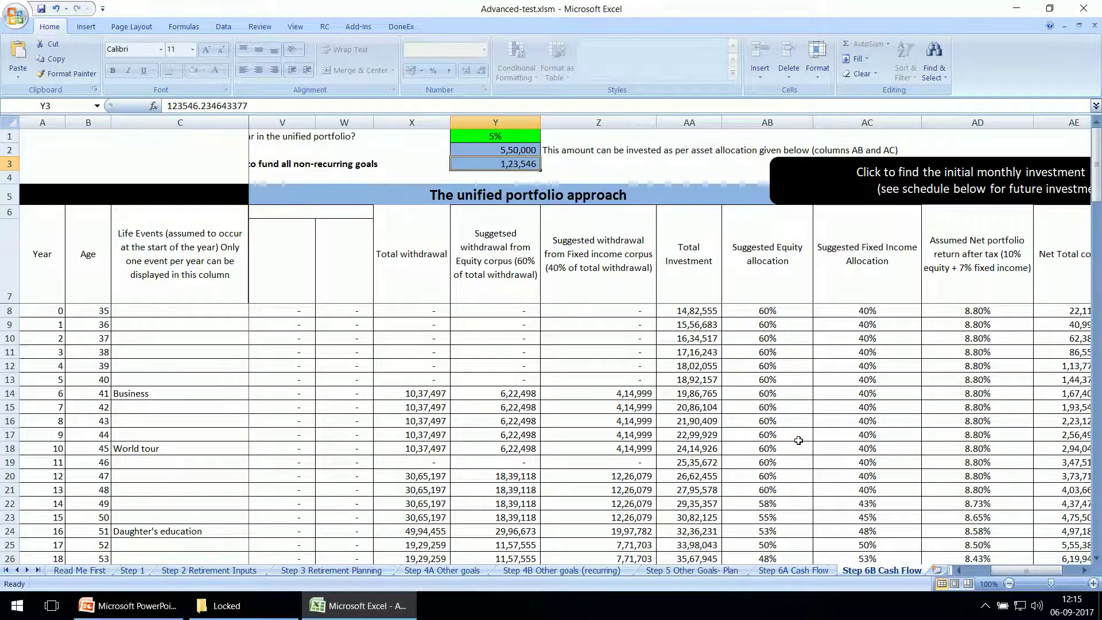
- Switch to Step 6A Cash Flow and scroll up to its independent portfolio table
left_click_drag(1056, 571, 1043, 576)
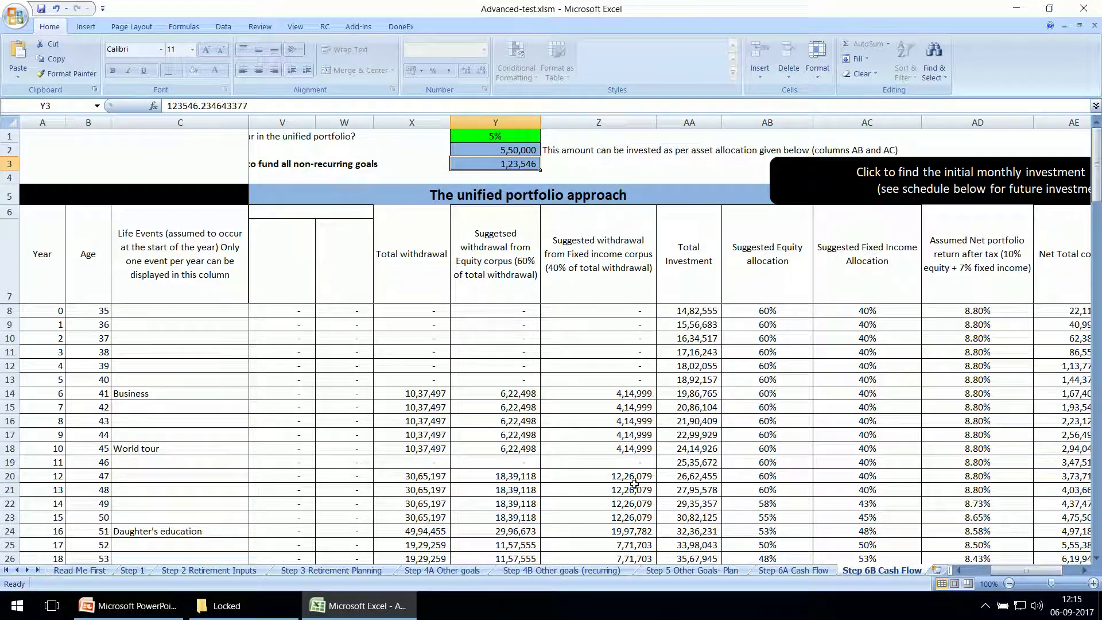
left_click(786, 569)
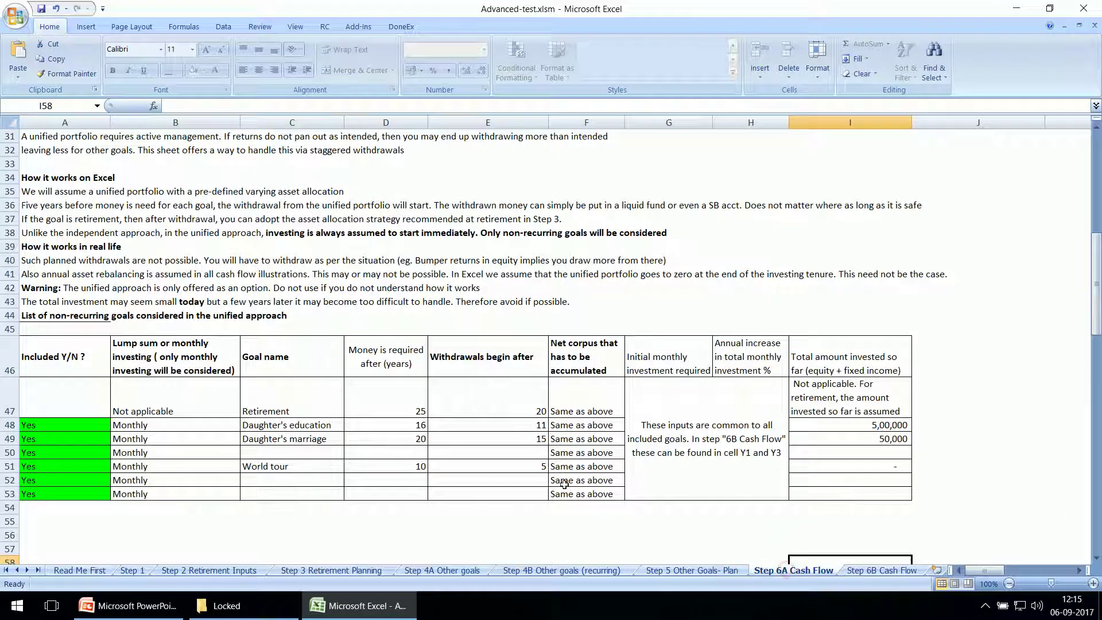
scroll(162, 400, "up", 9)
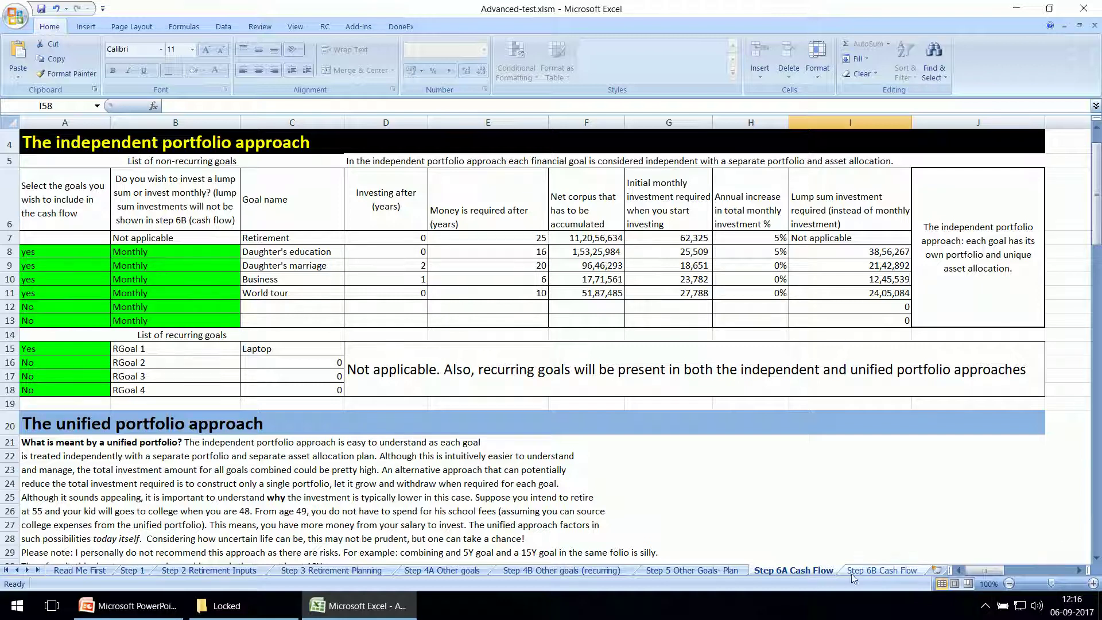
- Move from the Step 6B Cash Flow sheet to the Read Me First disclaimer and licence sheet
left_click(872, 570)
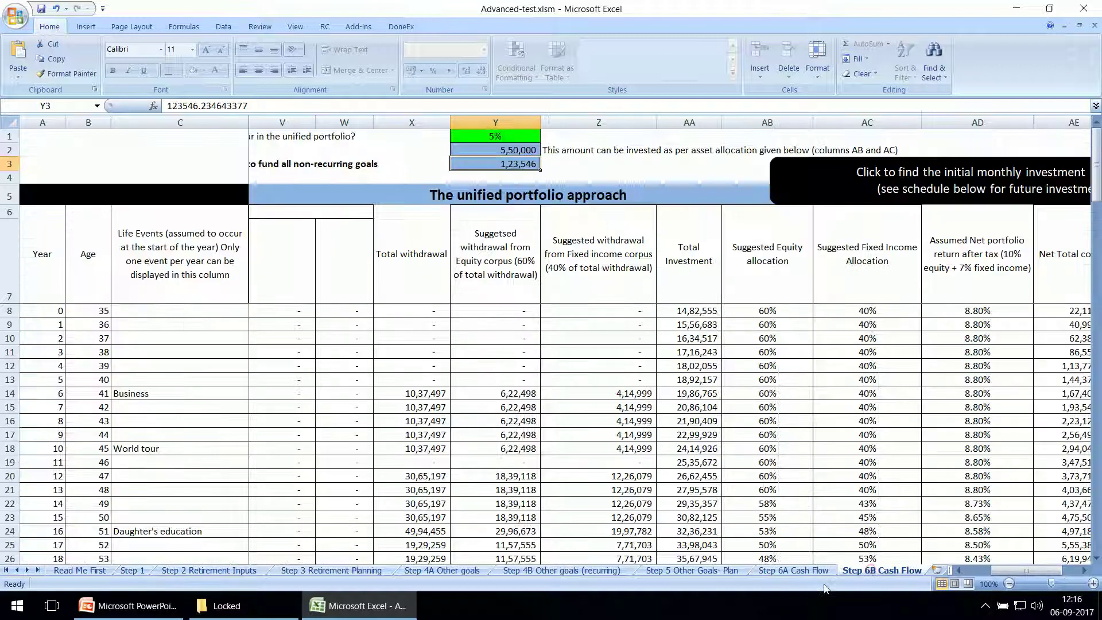
left_click(76, 570)
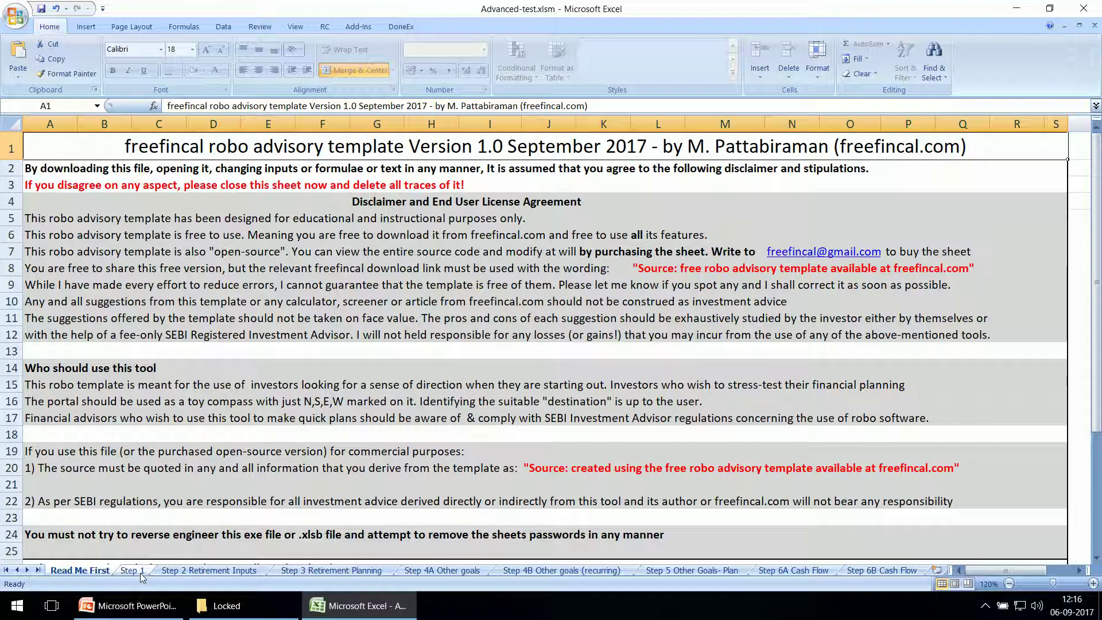
left_click(984, 607)
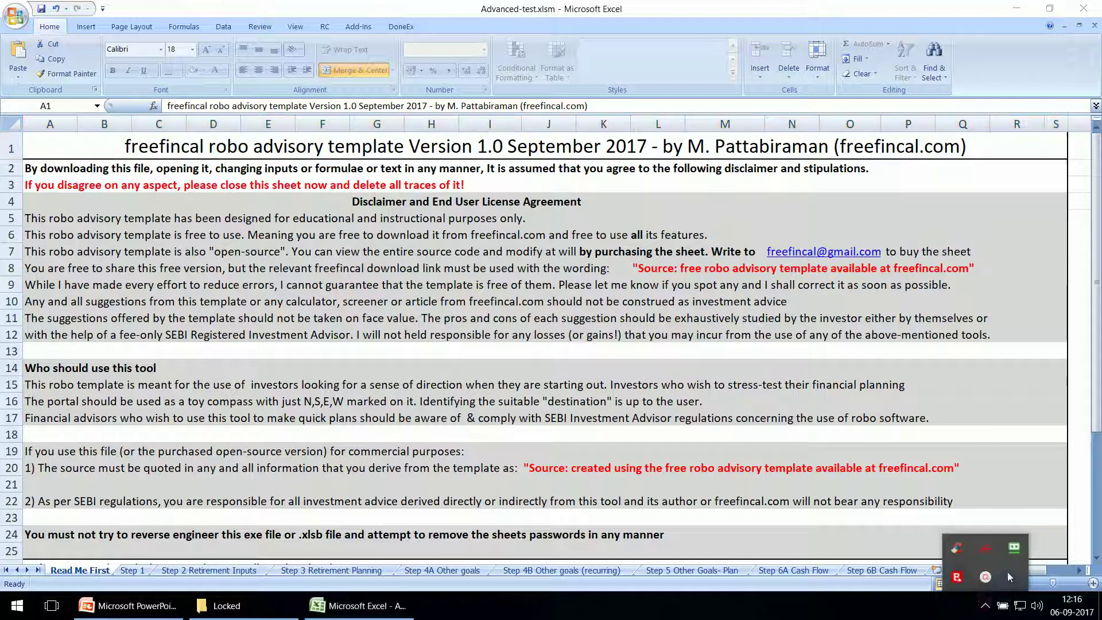